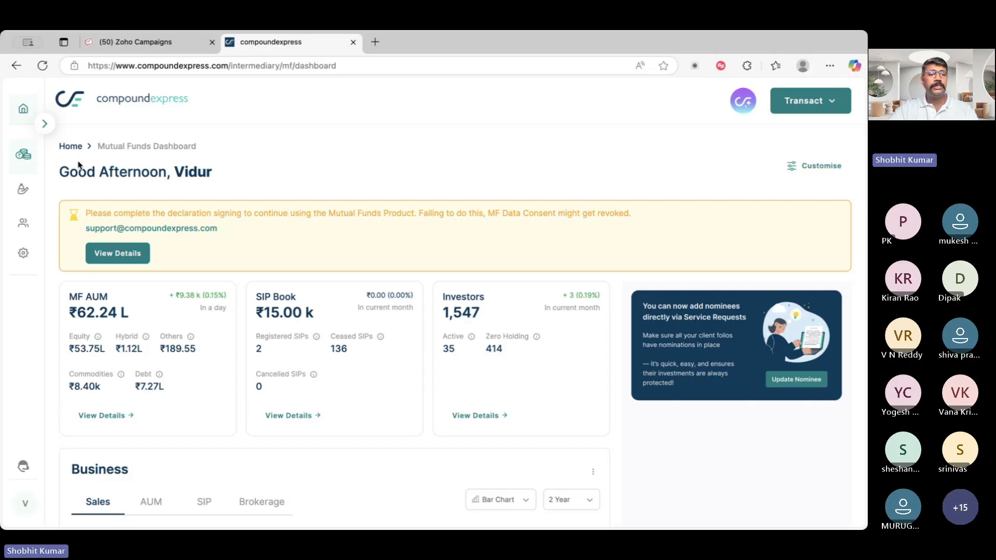
- In the Employee Management settings, start a new role and name it Operations
left_click(23, 256)
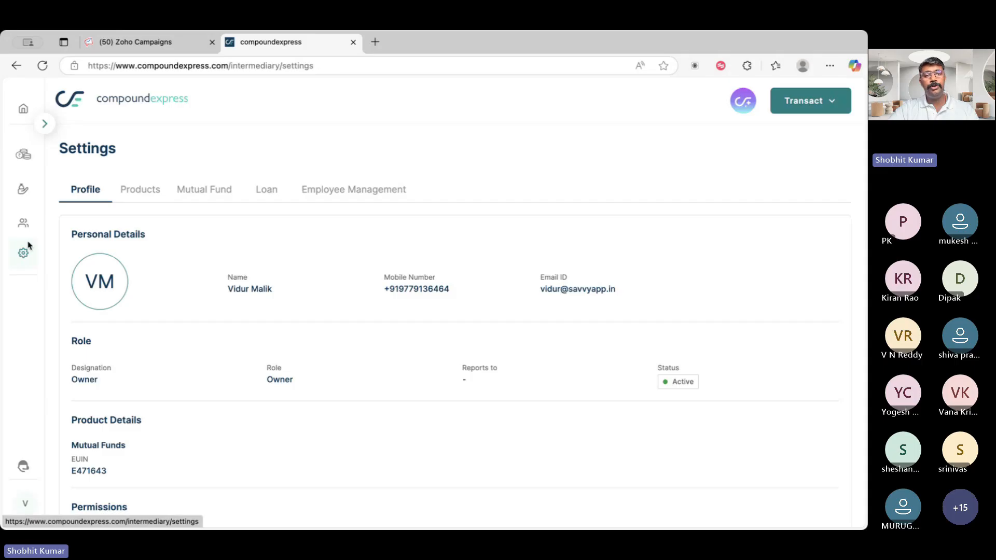
left_click(327, 197)
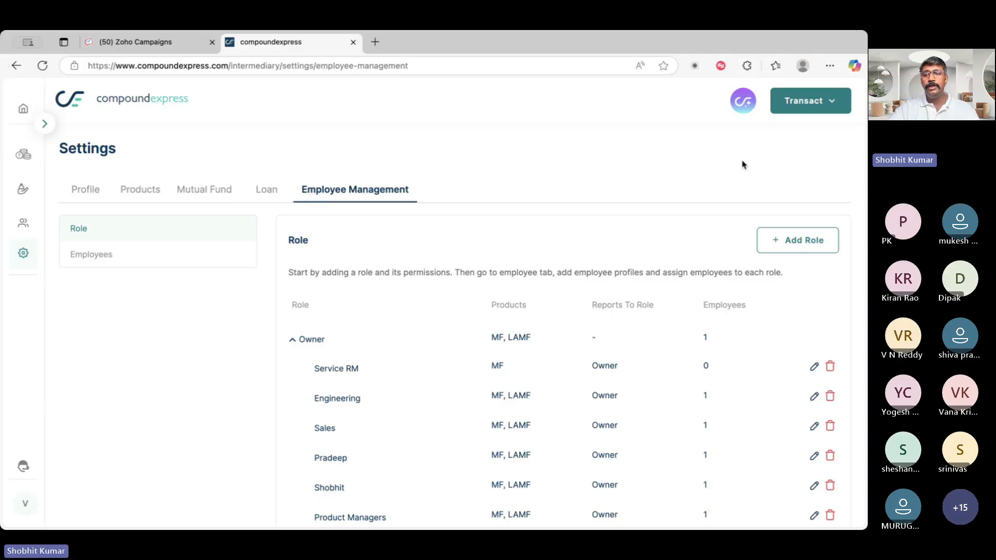
left_click(793, 248)
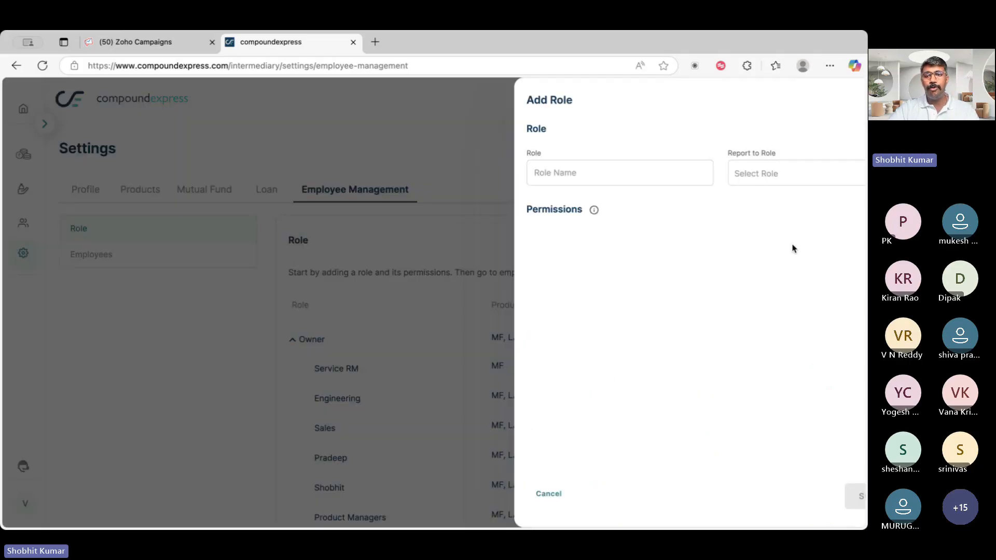
left_click(583, 169)
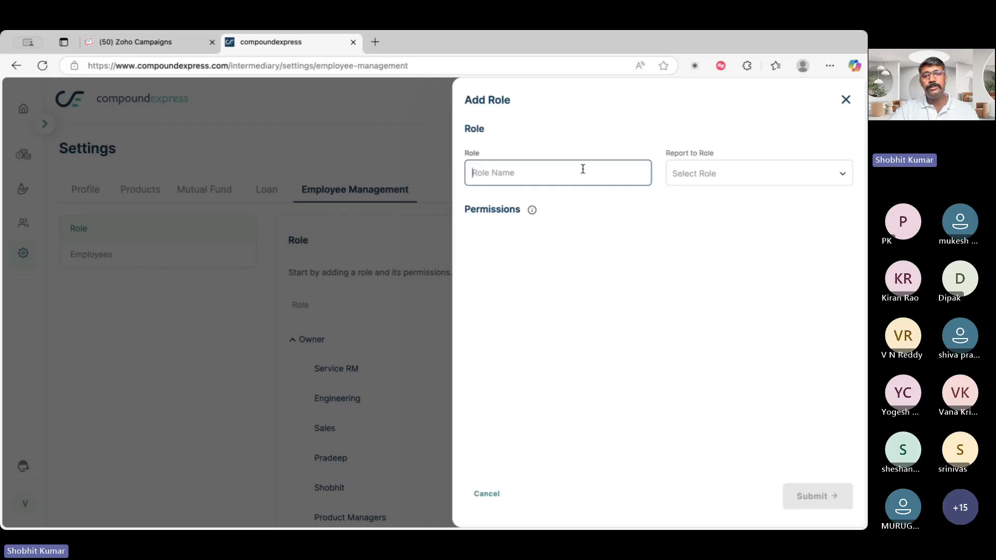
type("Operations")
- Make the Operations role report to the existing role listed just above Product Managers
left_click(776, 176)
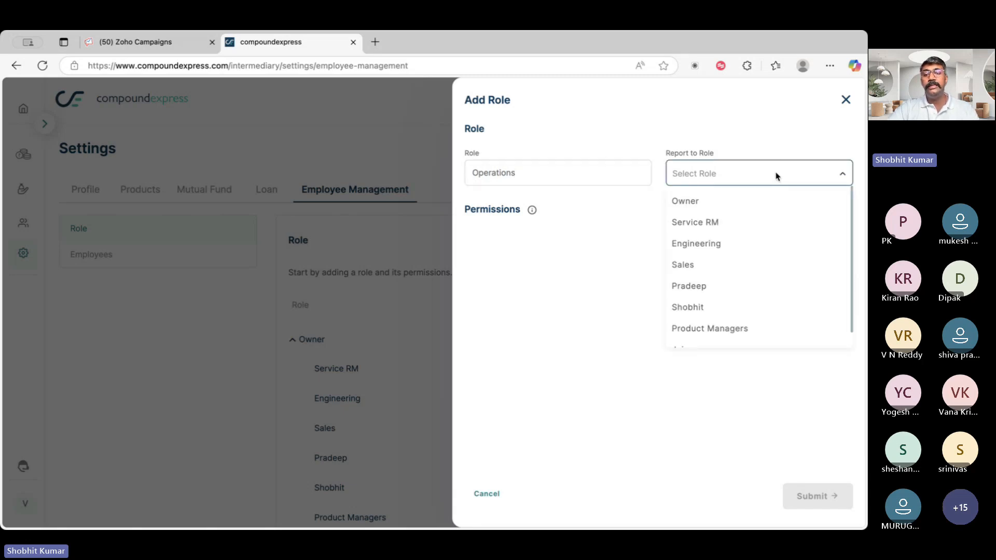
scroll(753, 263, "down", 1)
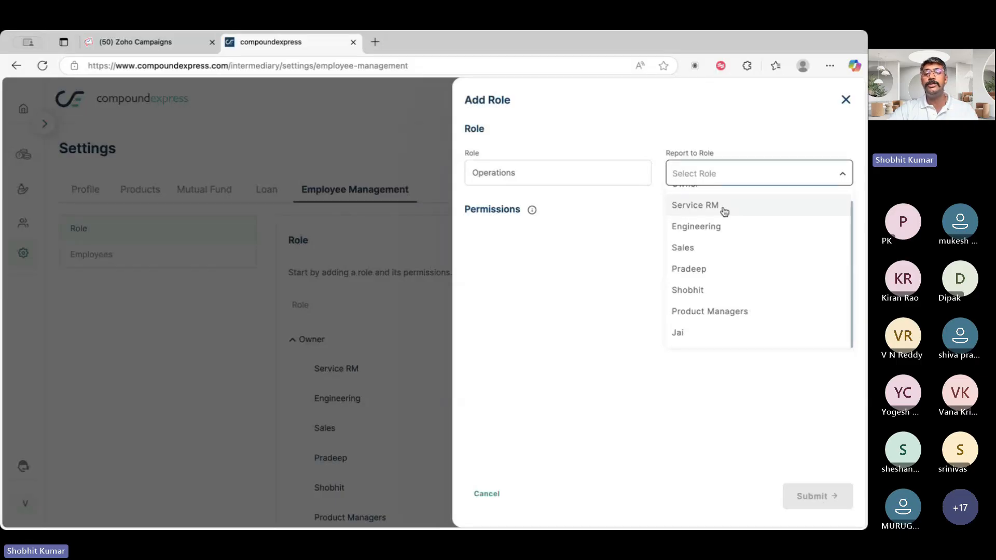
scroll(725, 213, "up", 1)
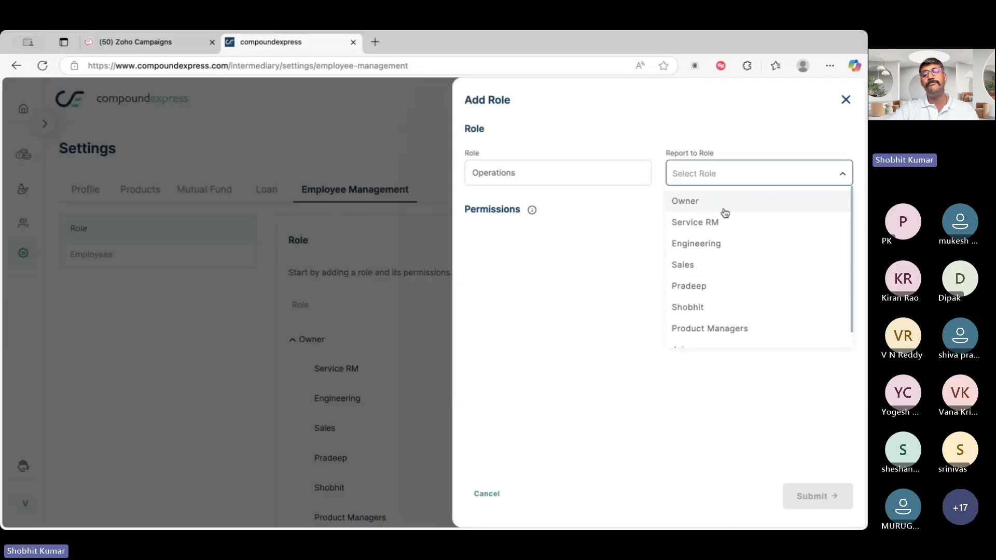
left_click(699, 310)
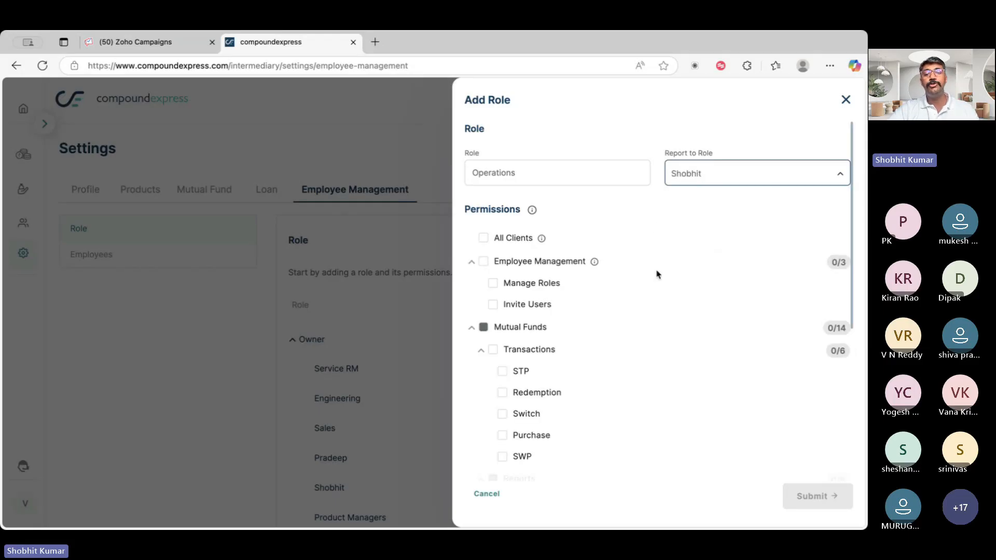
- Review the available permissions and grant the Operations role the All Clients permission
scroll(657, 275, "down", 1)
scroll(657, 274, "down", 5)
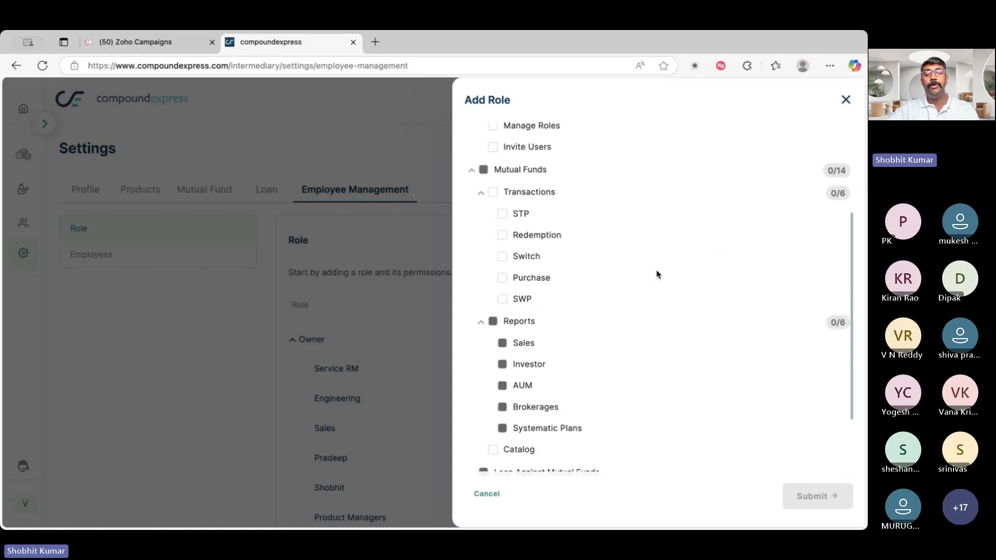
scroll(657, 274, "up", 5)
scroll(657, 275, "up", 1)
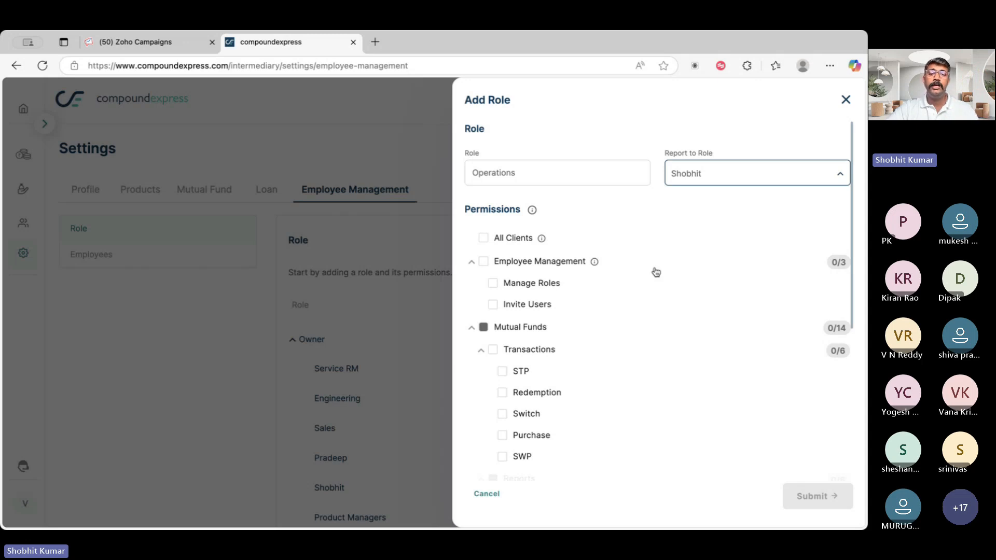
left_click(484, 239)
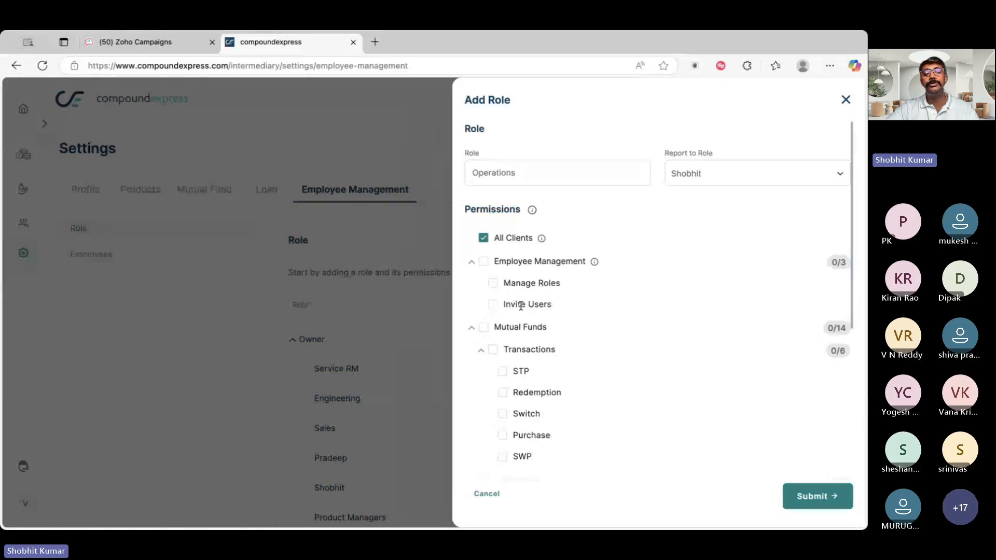
left_click(484, 328)
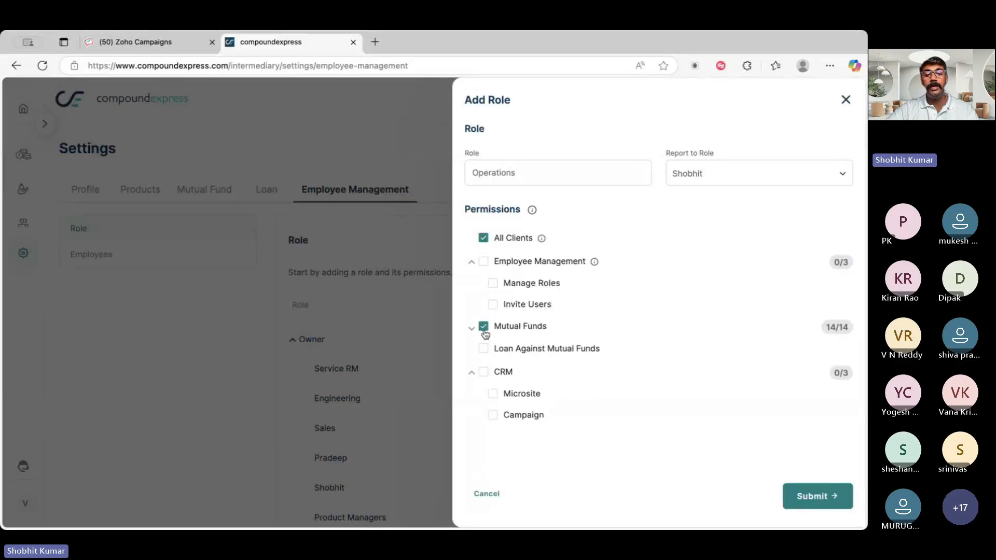
left_click(483, 328)
left_click(483, 328)
left_click(483, 328)
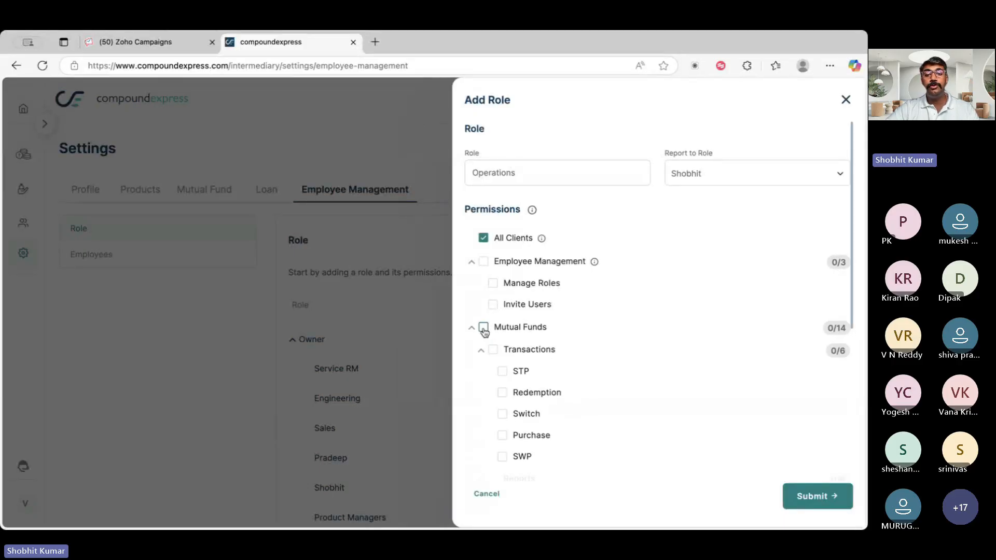
- Grant all Transactions permissions under Mutual Funds and expand the group to show its individual transaction types
left_click(493, 349)
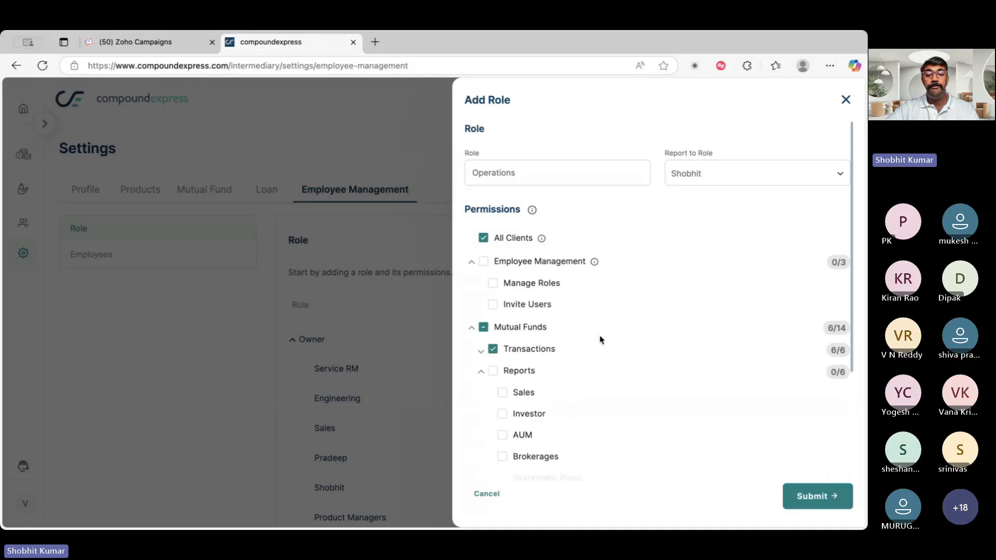
left_click(481, 351)
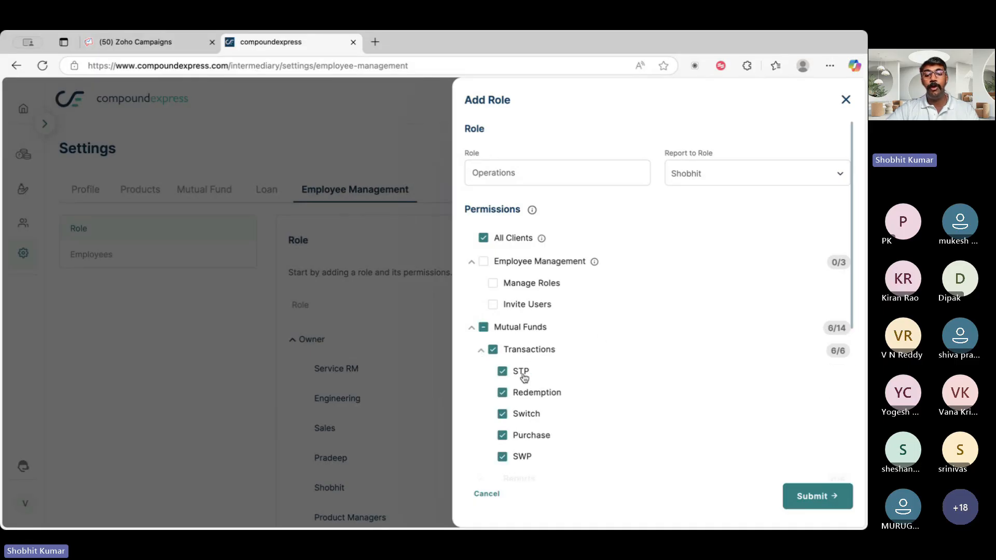
- Try excluding Redemption, SWP and STP from the Mutual Funds transaction permissions, and restore the full Transactions set
scroll(562, 384, "down", 3)
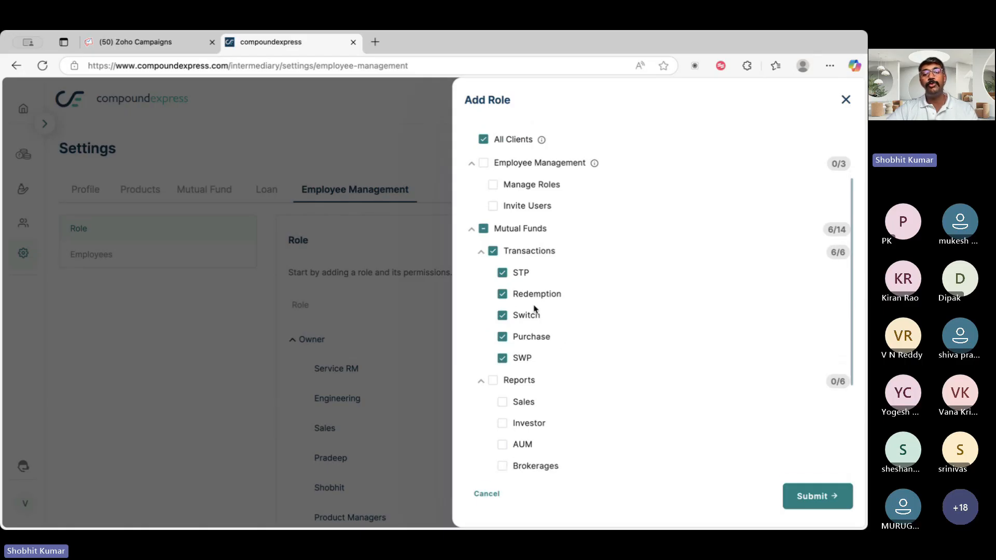
left_click(503, 295)
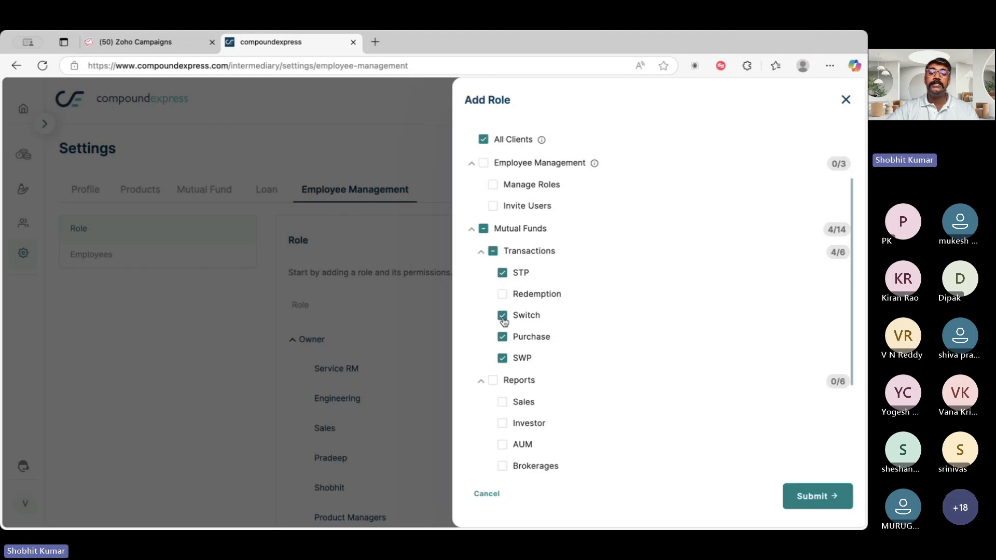
left_click(503, 359)
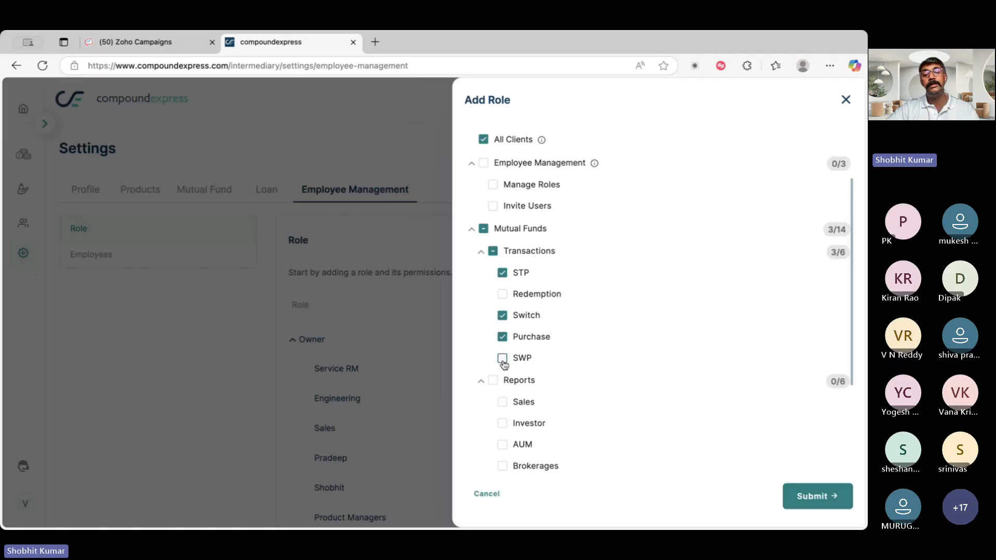
left_click(504, 274)
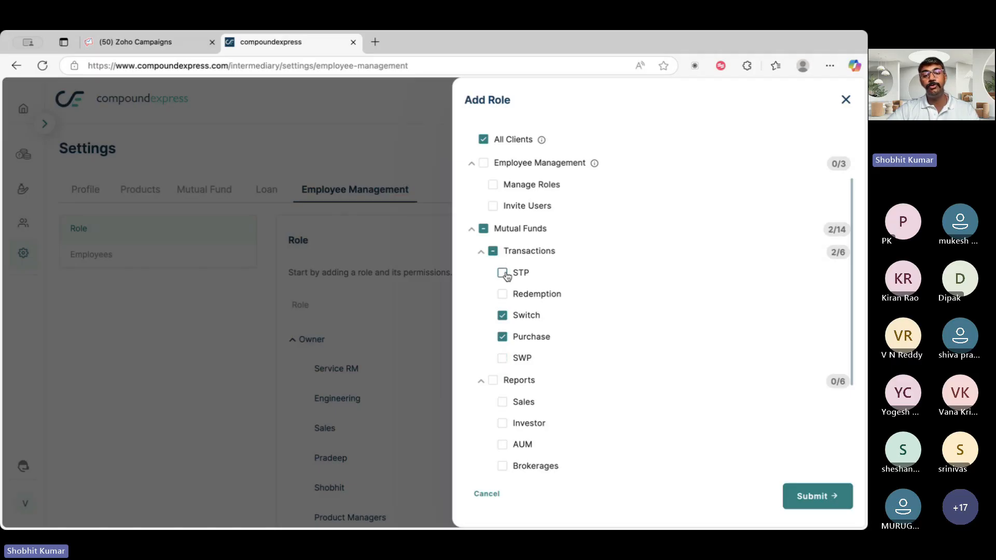
left_click(503, 274)
left_click(503, 359)
left_click(493, 251)
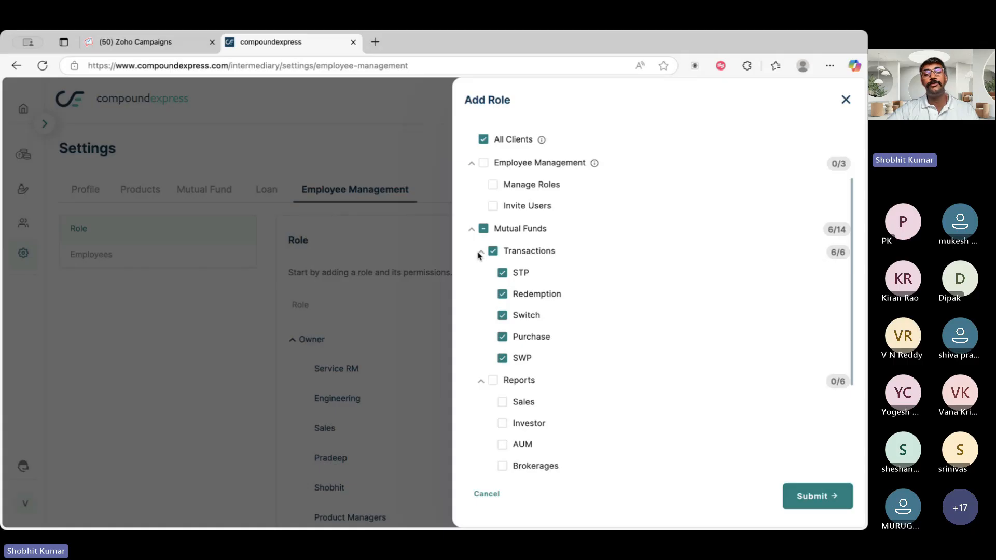
- Grant the Investor and Systematic Plans report permissions under Mutual Funds
left_click(479, 254)
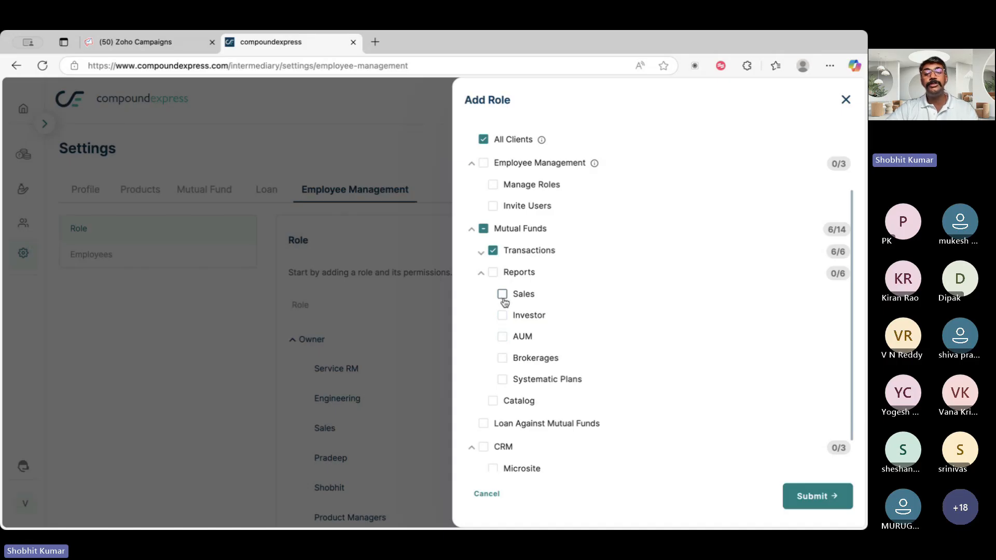
left_click(502, 316)
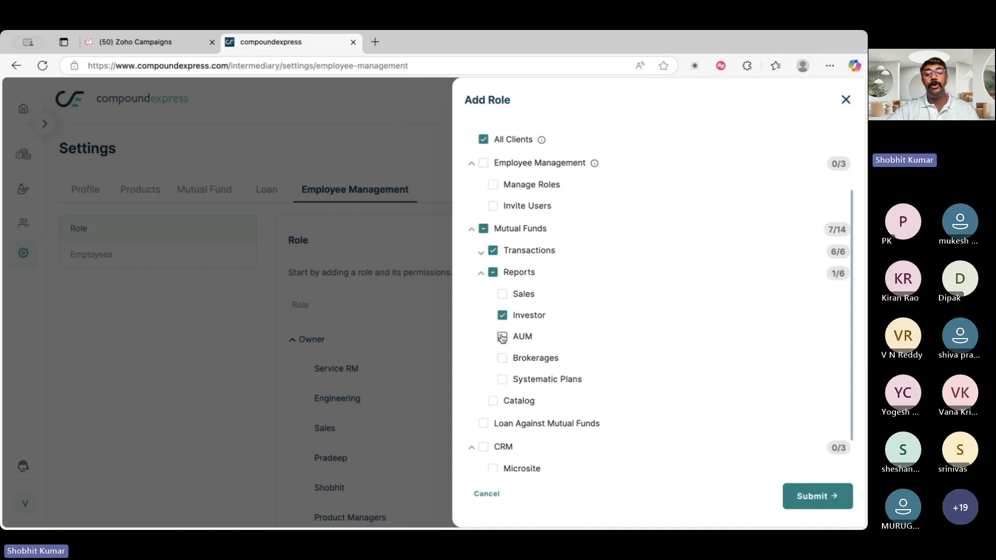
left_click(503, 379)
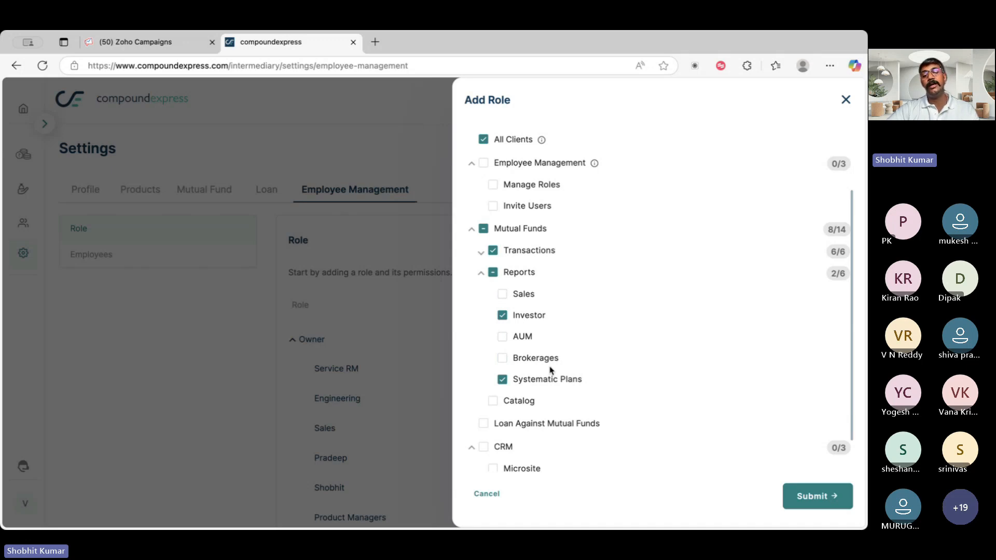
- Grant the Loan Against Mutual Funds and CRM Campaign permissions, and submit the Operations role
scroll(555, 382, "down", 2)
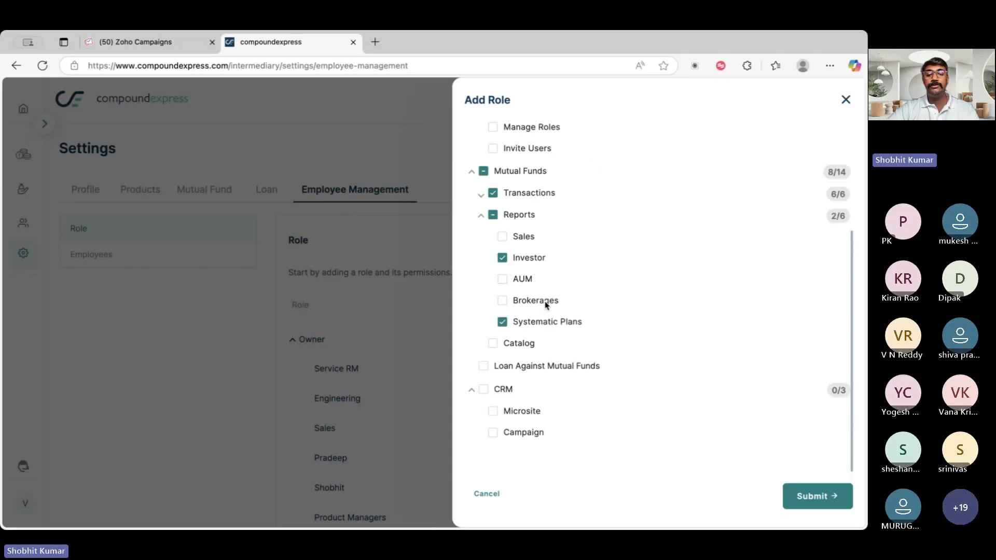
left_click(484, 367)
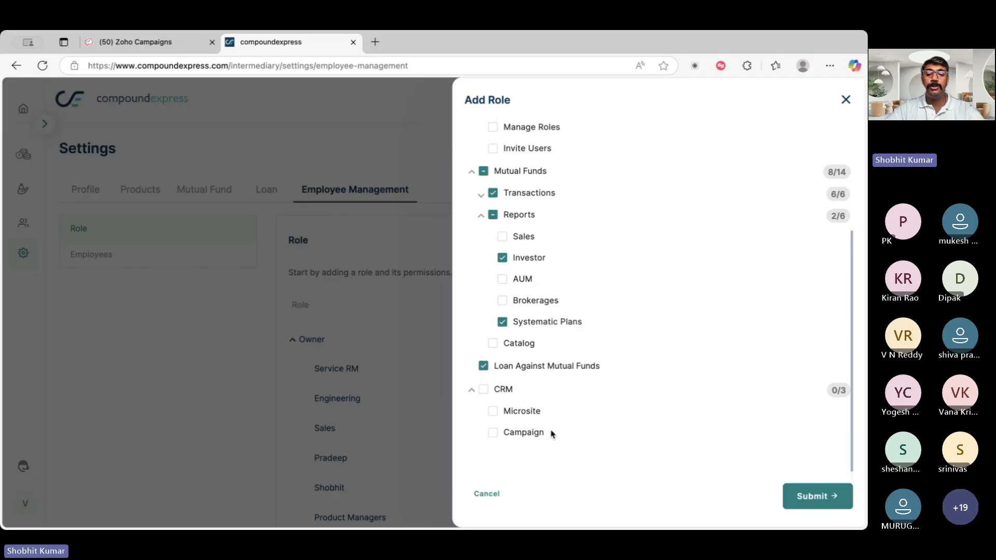
left_click(492, 432)
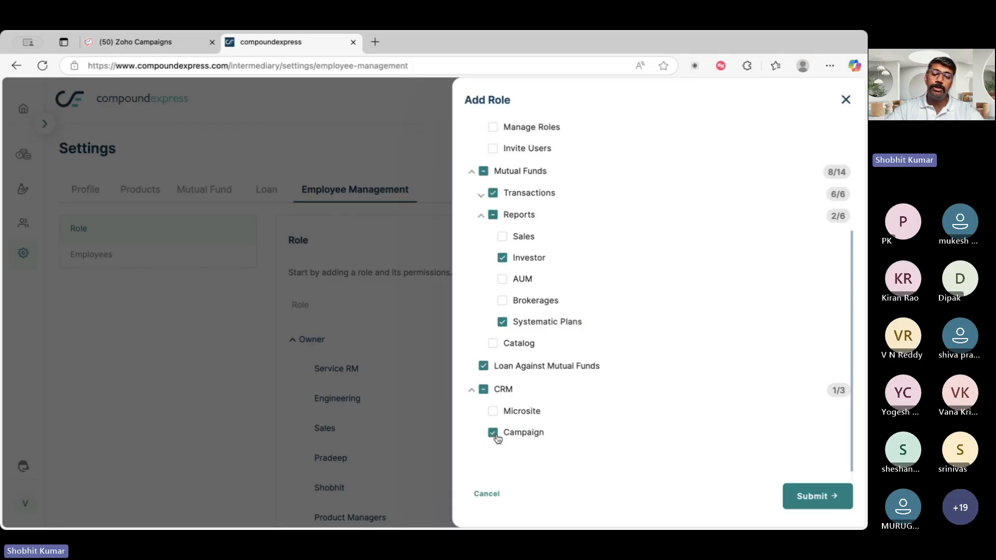
left_click(820, 504)
left_click(846, 99)
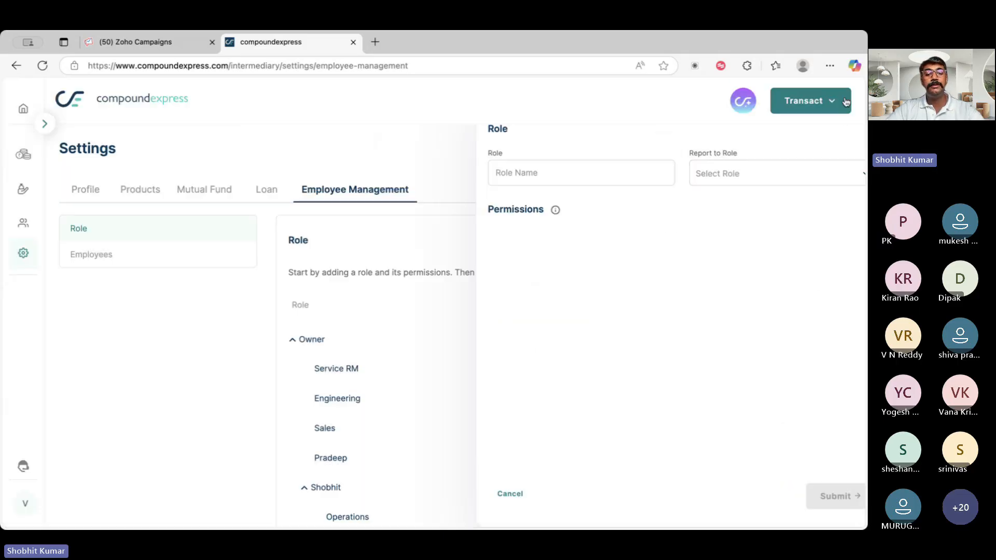
- Start adding an employee and fill in the name, mobile number, email and Manager designation from the last used saved info
scroll(410, 433, "down", 2)
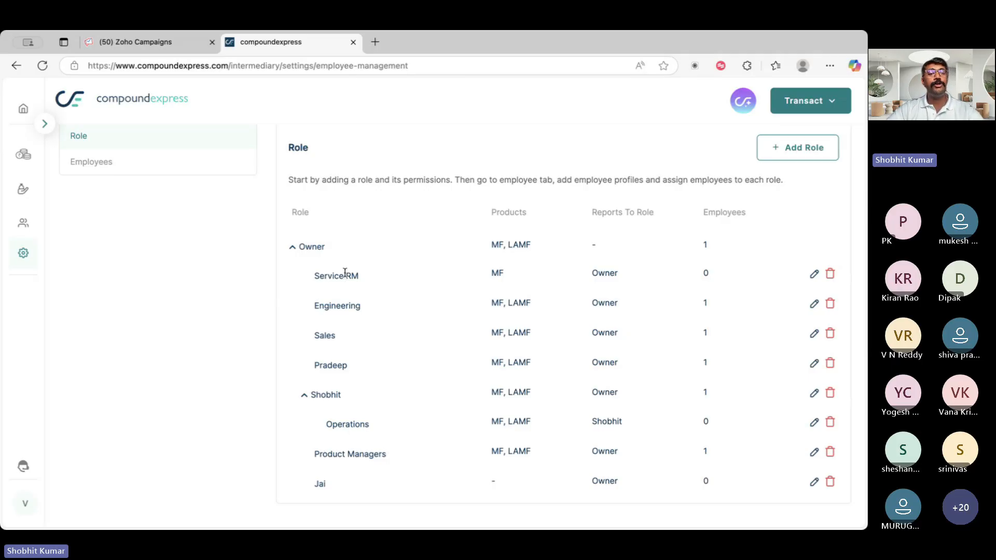
left_click(103, 165)
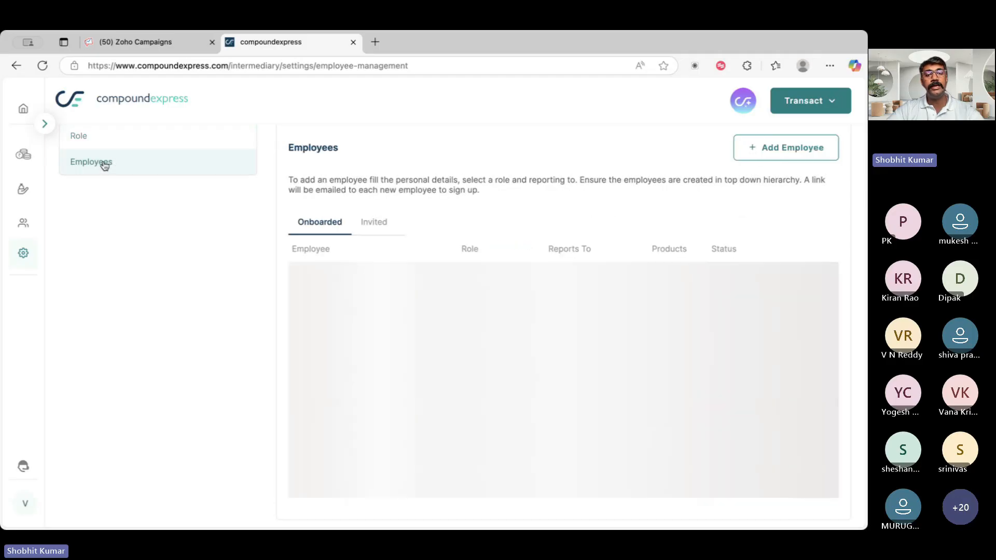
left_click(768, 156)
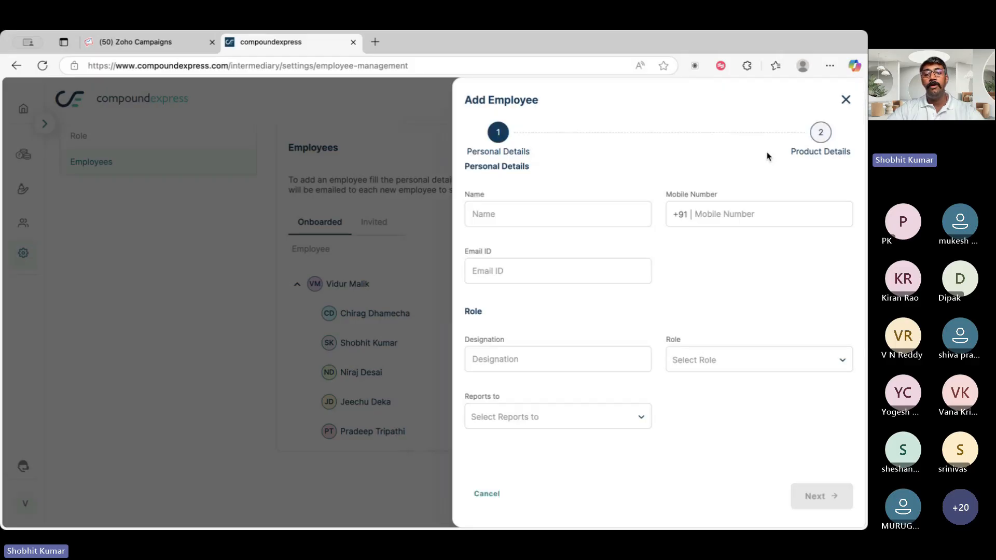
left_click(556, 217)
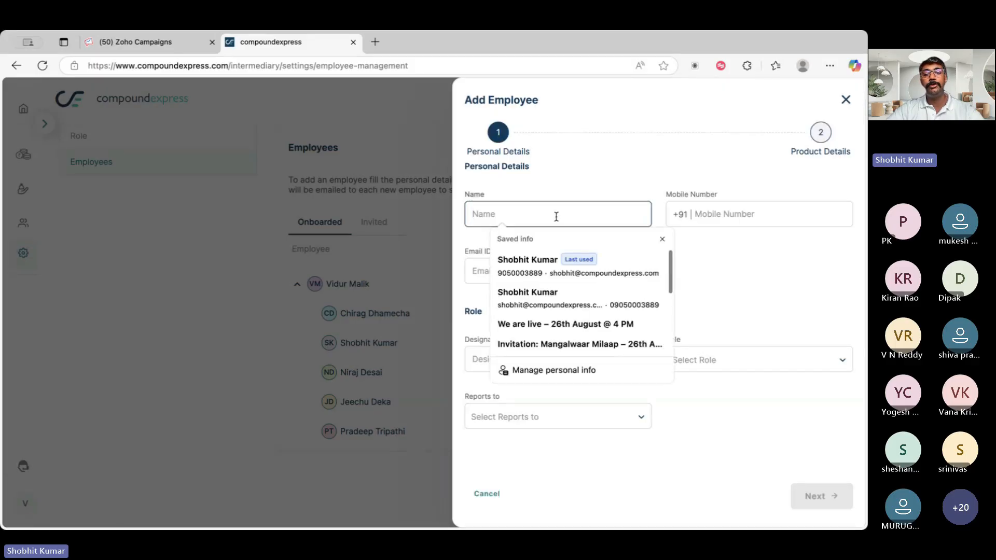
left_click(539, 267)
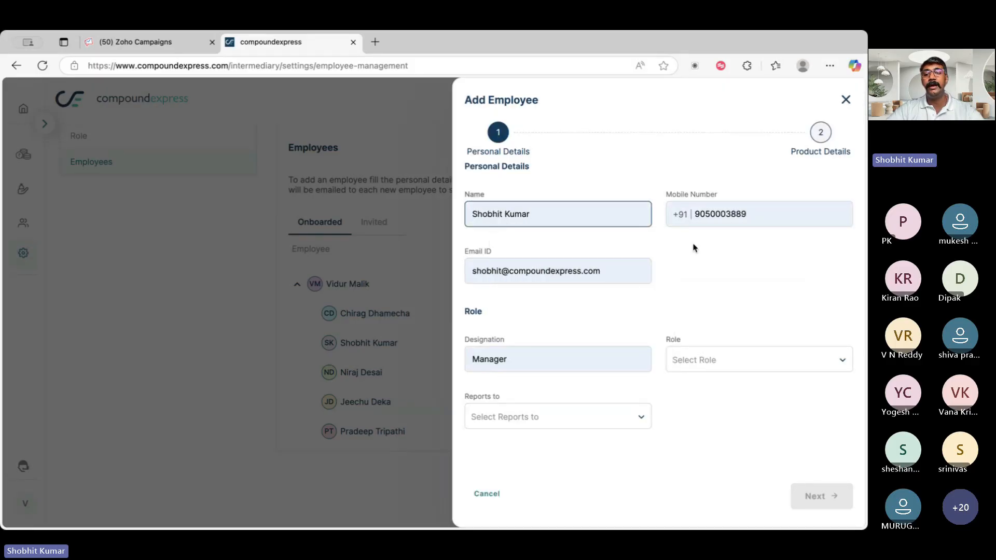
- Change one digit in the middle of the new employee's mobile number, keeping the filled-in email
double_click(777, 208)
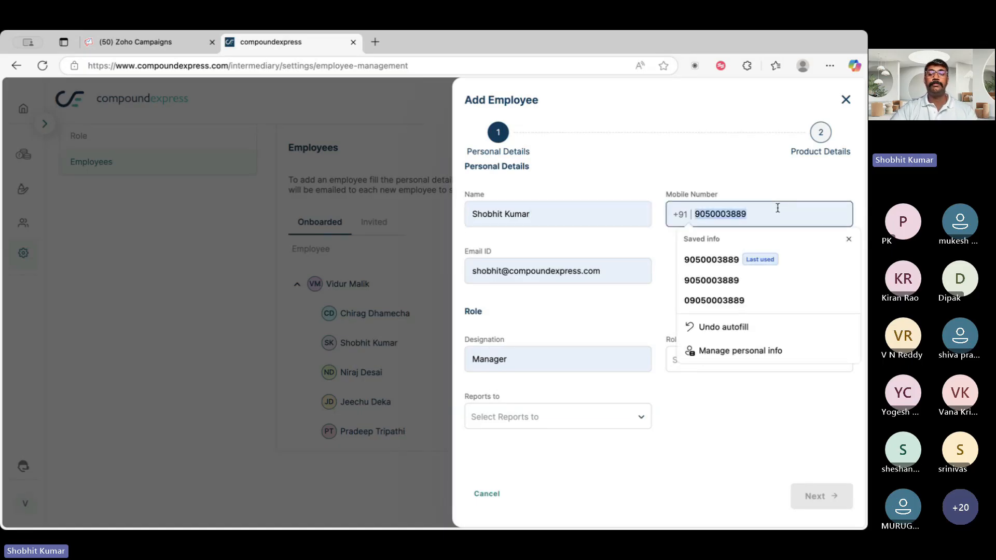
left_click(721, 214)
key("BackSpace")
type("1")
left_click(570, 270)
key("Escape")
- Assign the role carrying the new employee's own first name, and set the account owner as the person the employee reports to
left_click(775, 365)
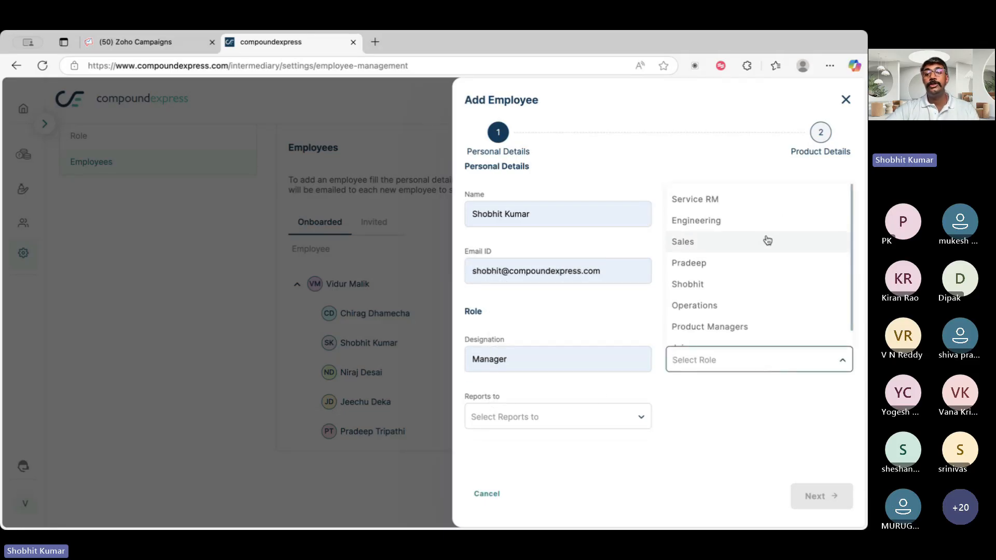
left_click(757, 287)
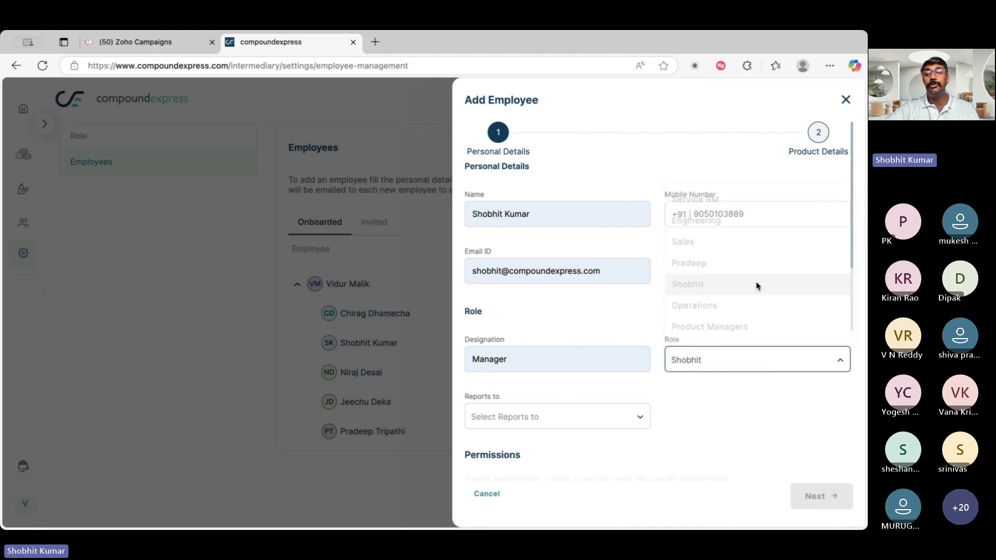
left_click(788, 361)
scroll(772, 262, "down", 1)
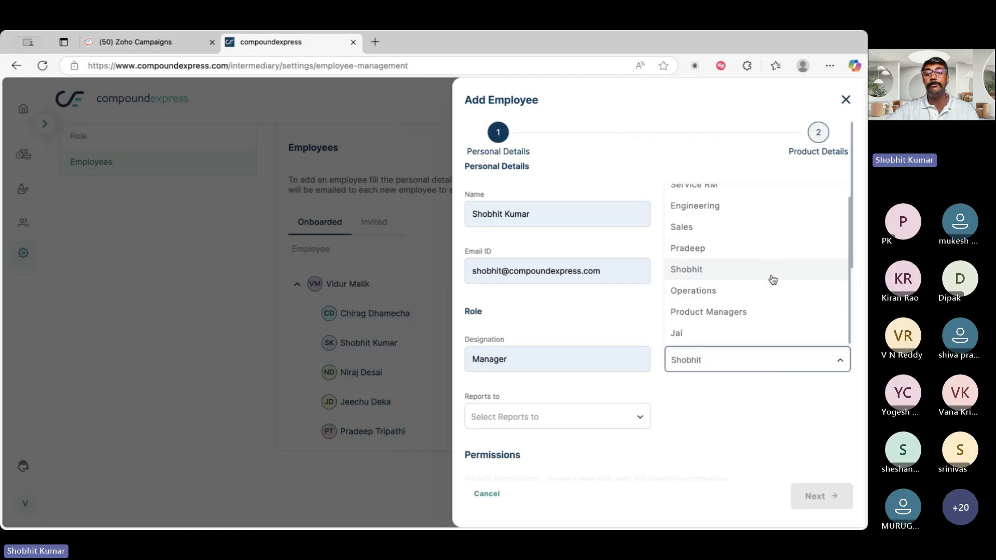
left_click(772, 276)
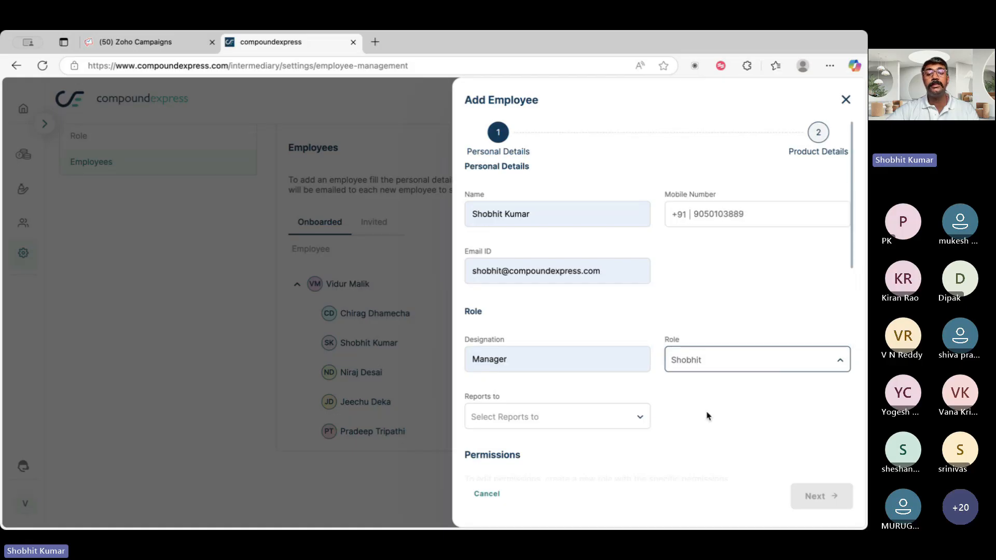
left_click(640, 418)
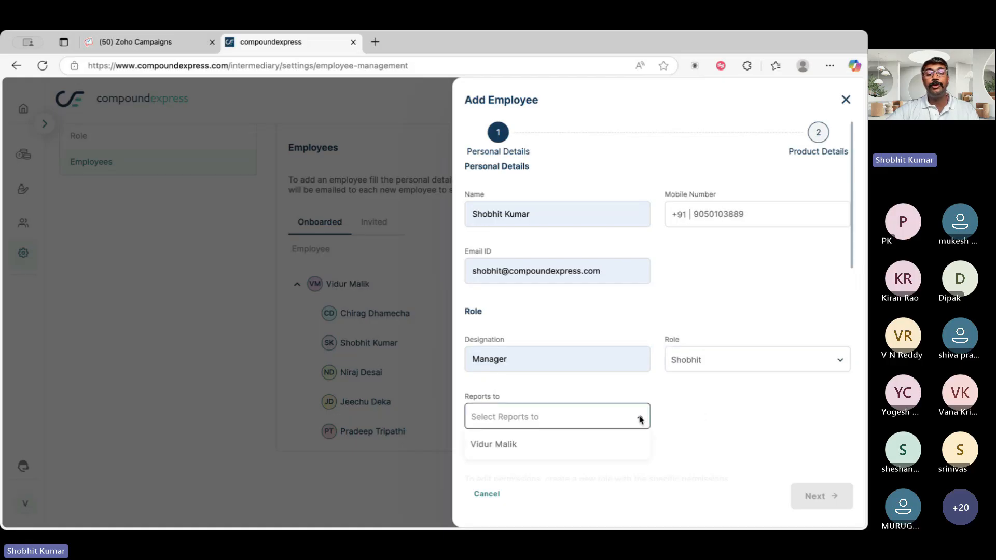
left_click(542, 447)
- Review the permissions that the selected role gives the new employee
scroll(688, 434, "down", 5)
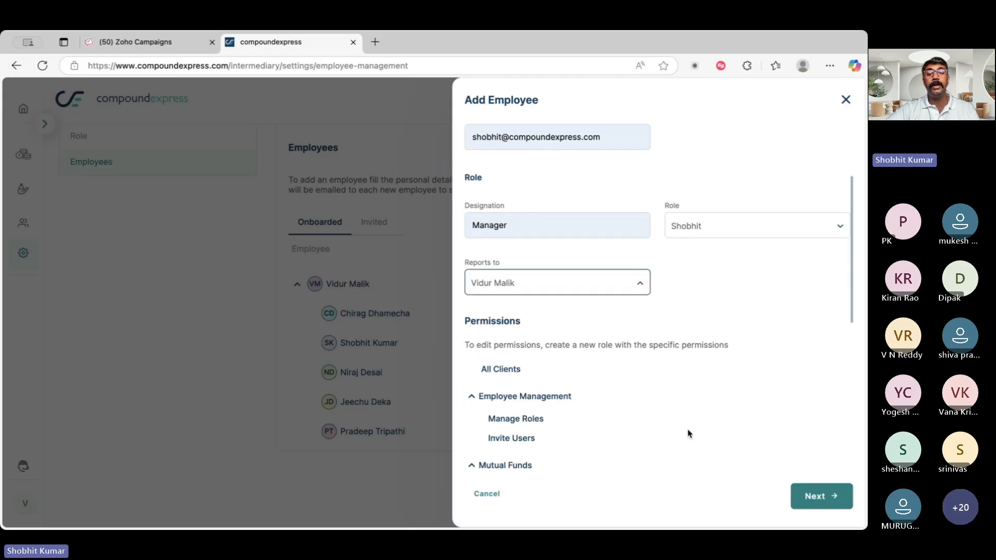
scroll(688, 433, "down", 1)
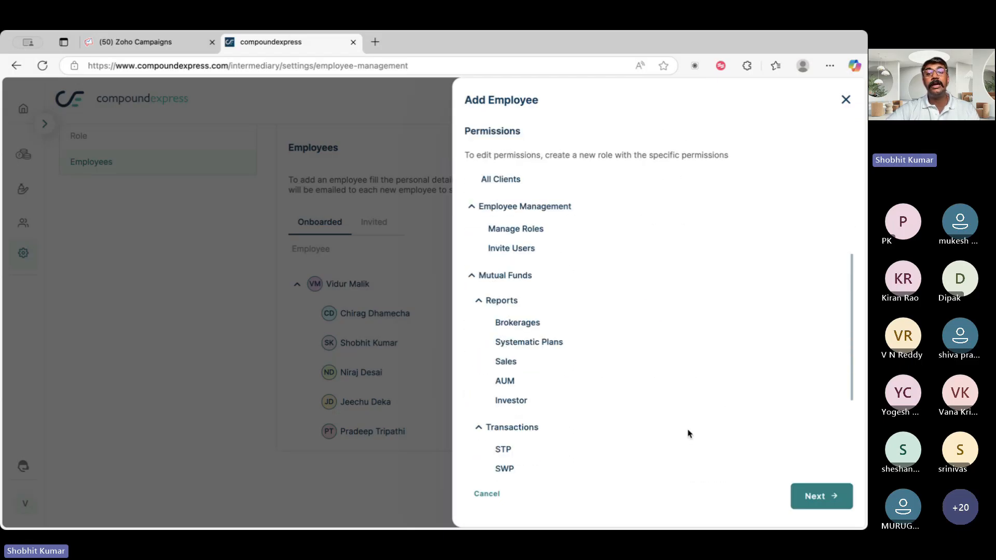
scroll(688, 433, "down", 3)
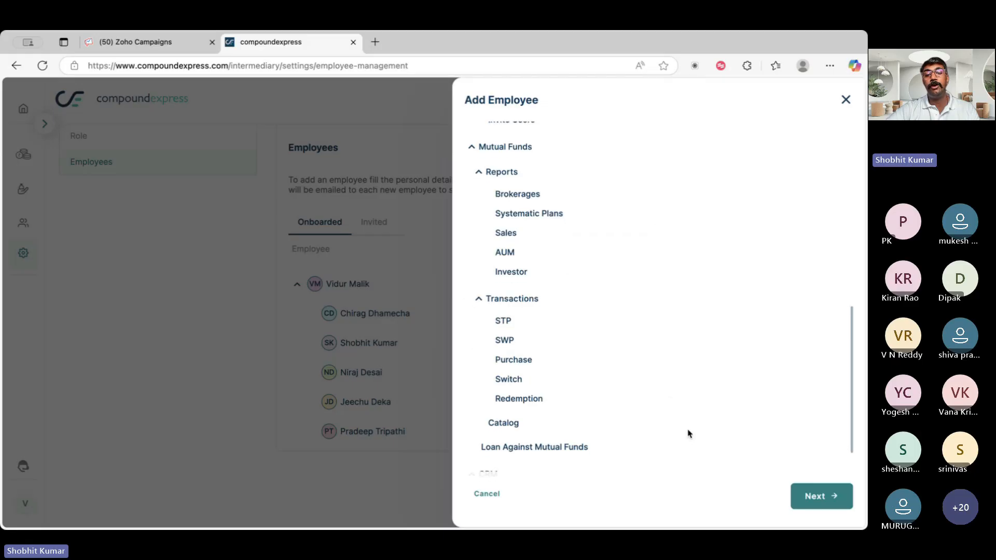
scroll(687, 434, "up", 4)
scroll(688, 433, "up", 4)
scroll(688, 434, "down", 1)
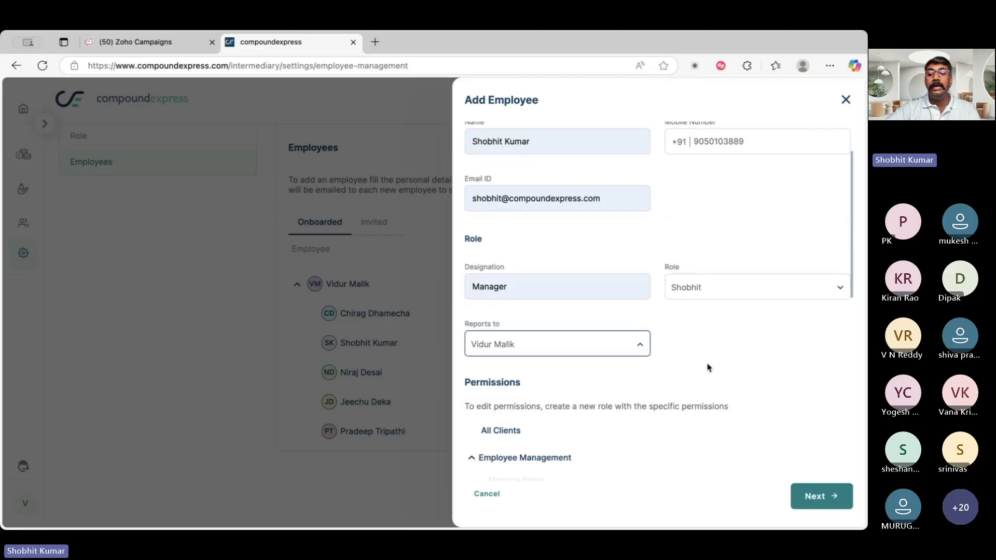
- Accept the Terms and Conditions in the employee's product details, try to submit the employee, and close the form
left_click(822, 496)
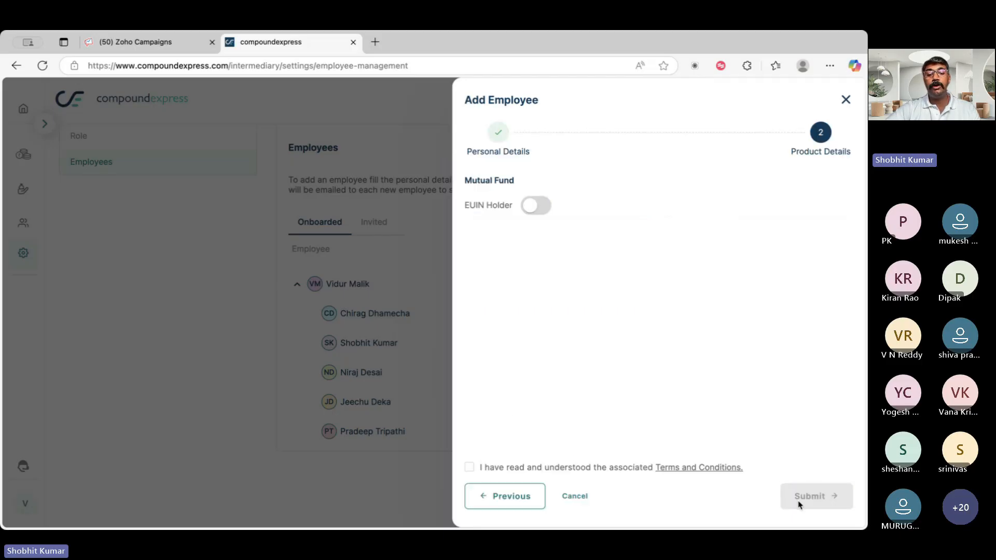
left_click(469, 468)
left_click(829, 499)
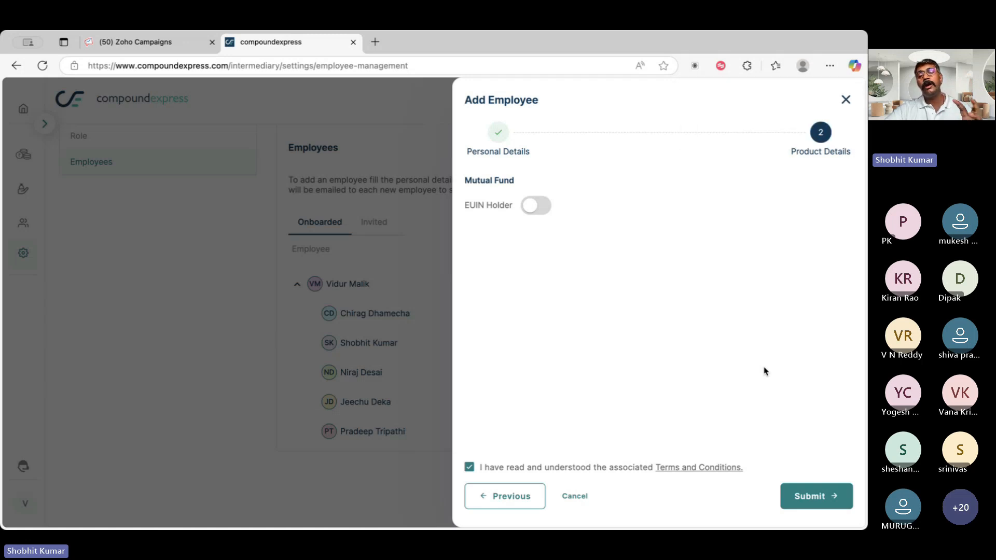
left_click(845, 99)
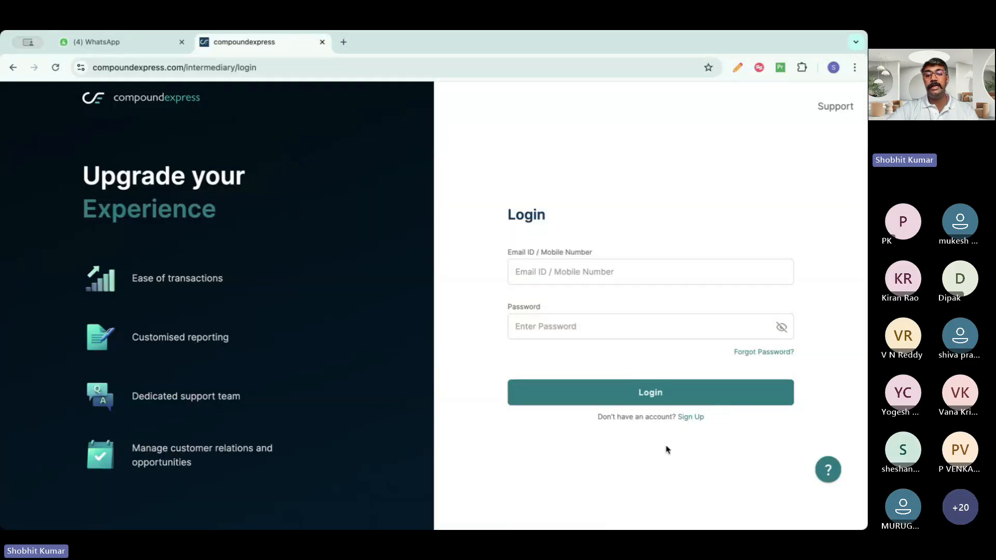
- View the Sign Up form from the login page, and proceed to the employee's account
left_click(691, 418)
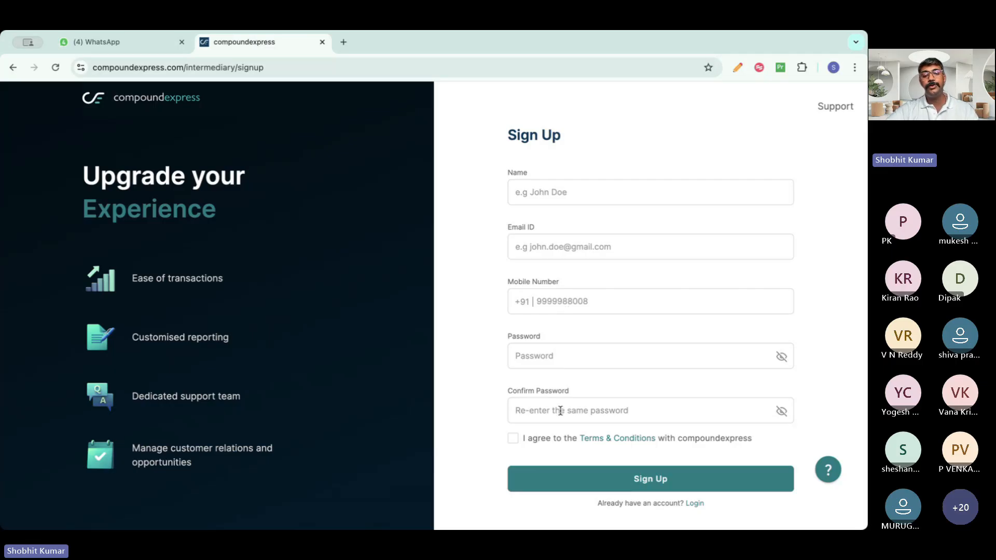
left_click(661, 491)
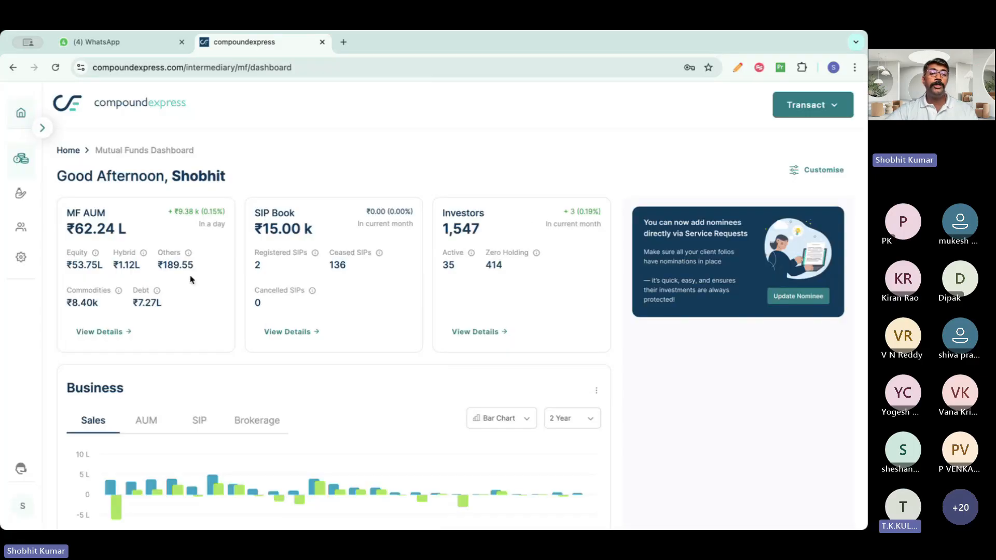
- Switch the account to the Owner (Self) profile, and switch back to the employee profile under the distributor
left_click(24, 508)
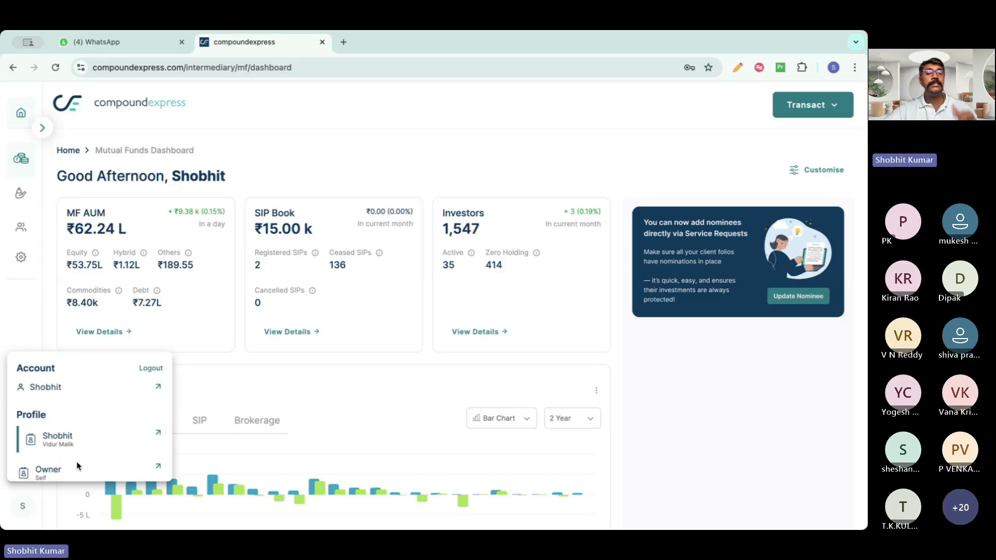
scroll(78, 466, "down", 1)
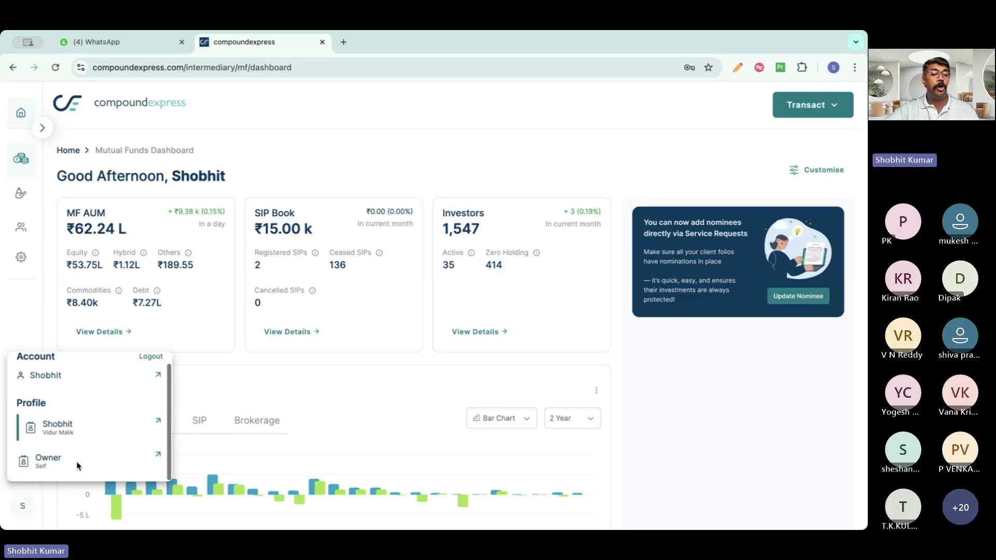
left_click(48, 459)
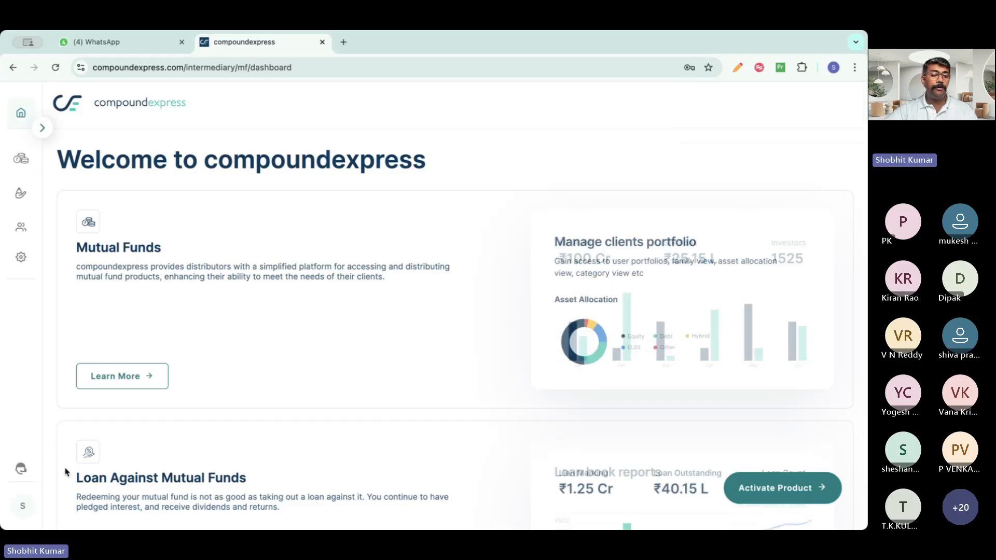
left_click(23, 509)
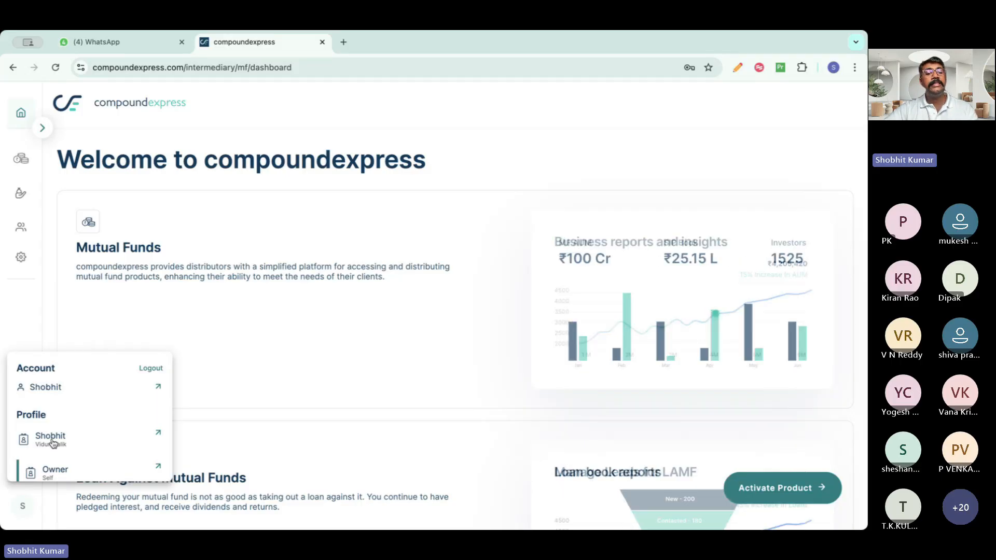
left_click(51, 439)
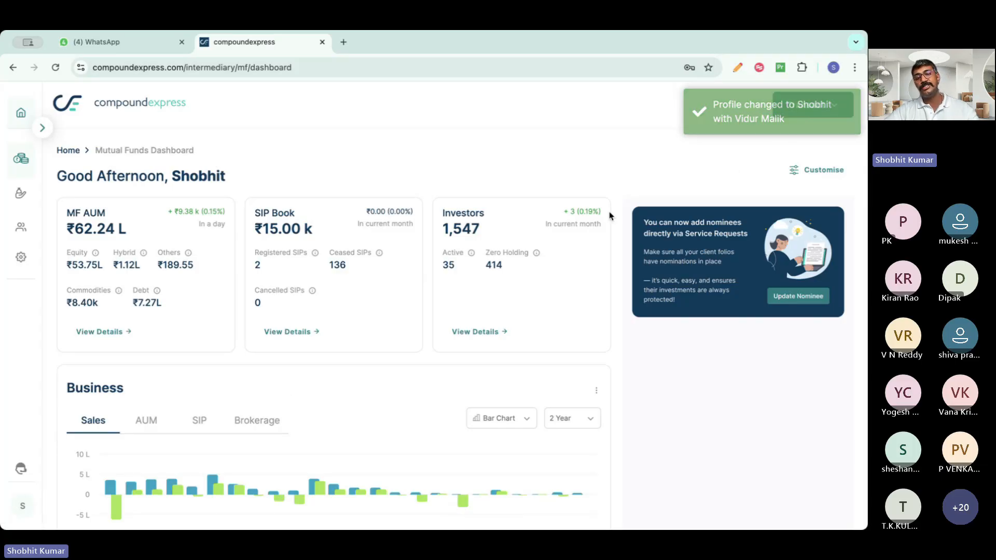
- Return to the account owner's CompoundExpress session in the other browser window and open the Employee Management settings
key("alt+Tab")
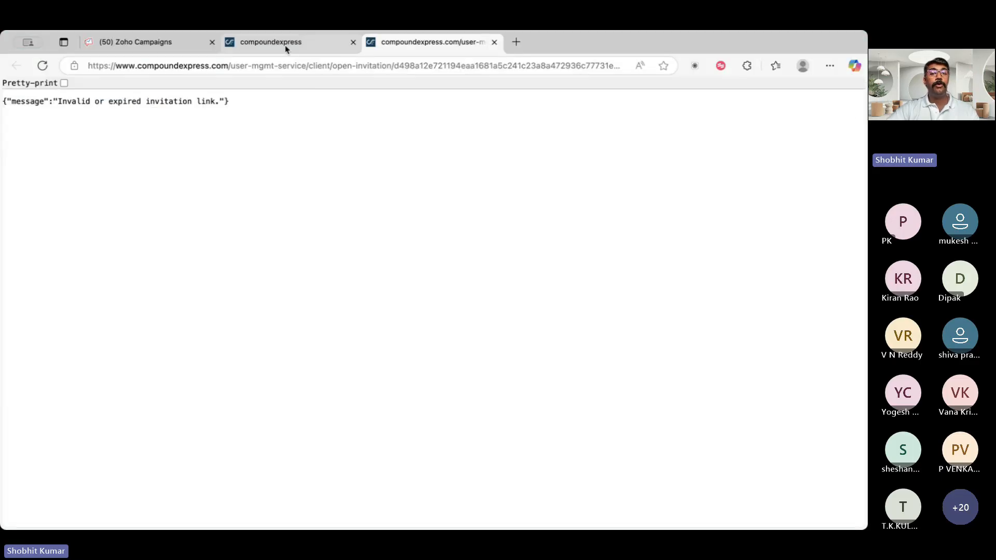
left_click(285, 45)
left_click(22, 113)
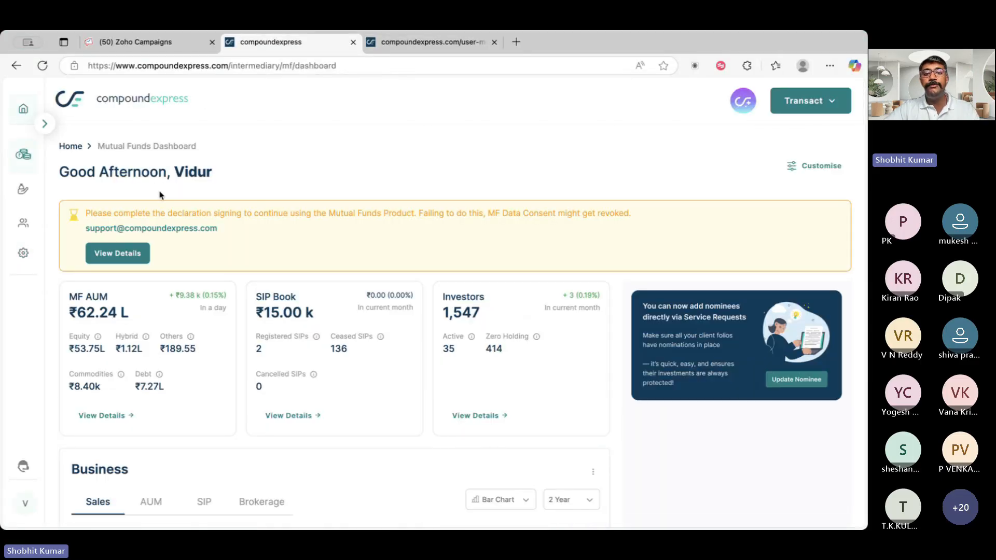
left_click(24, 257)
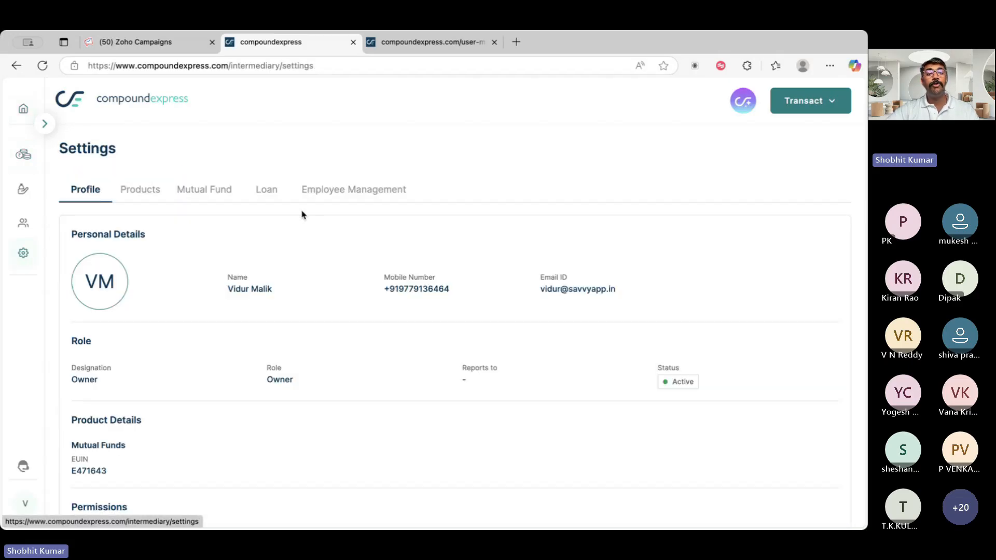
left_click(344, 193)
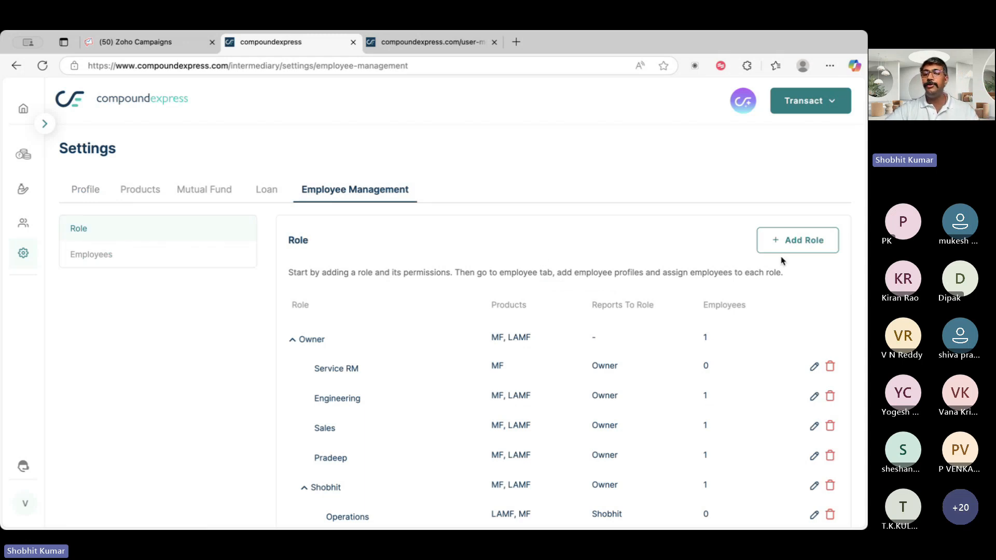
- Start adding a role, enter a person's first name as the role name, and set it to report to Owner
left_click(812, 240)
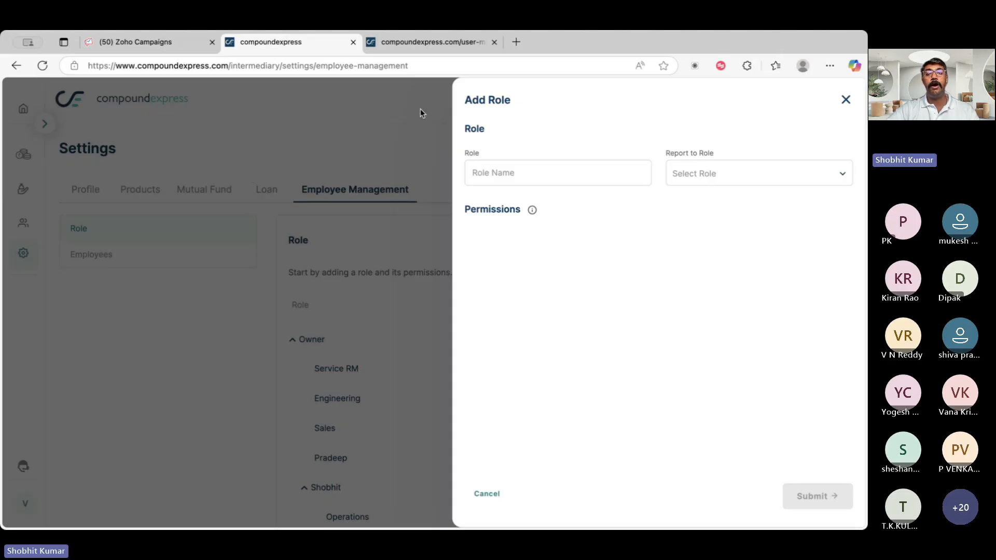
left_click(515, 175)
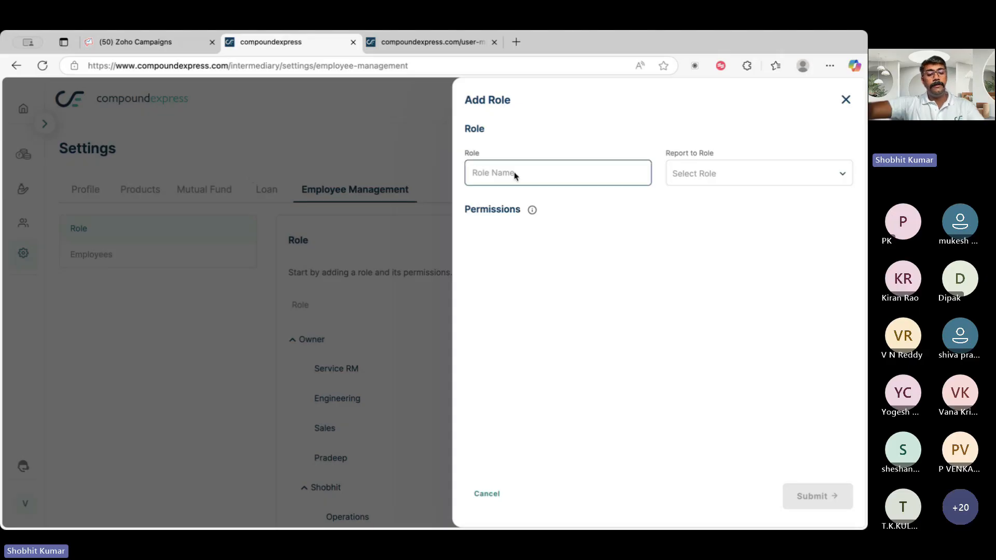
type("Roohan")
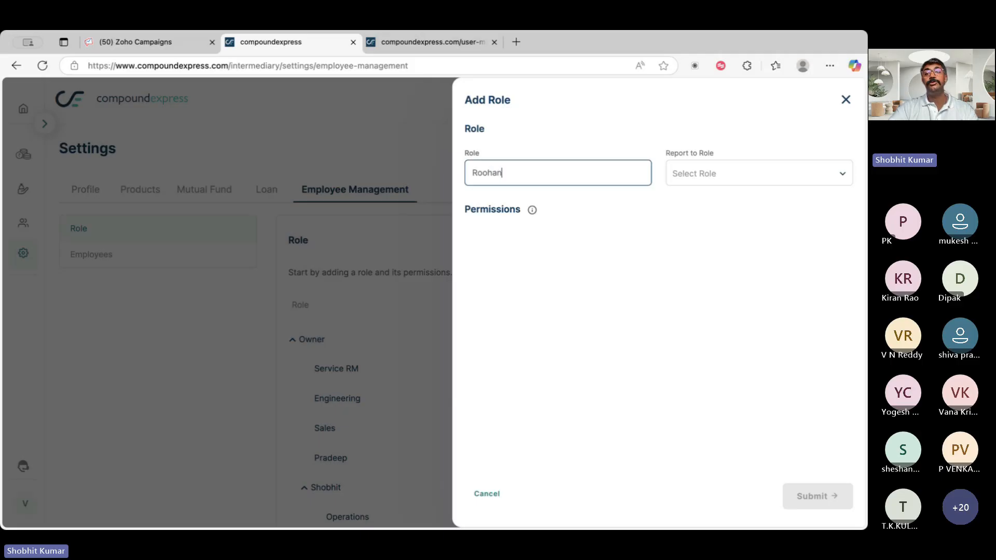
left_click(812, 178)
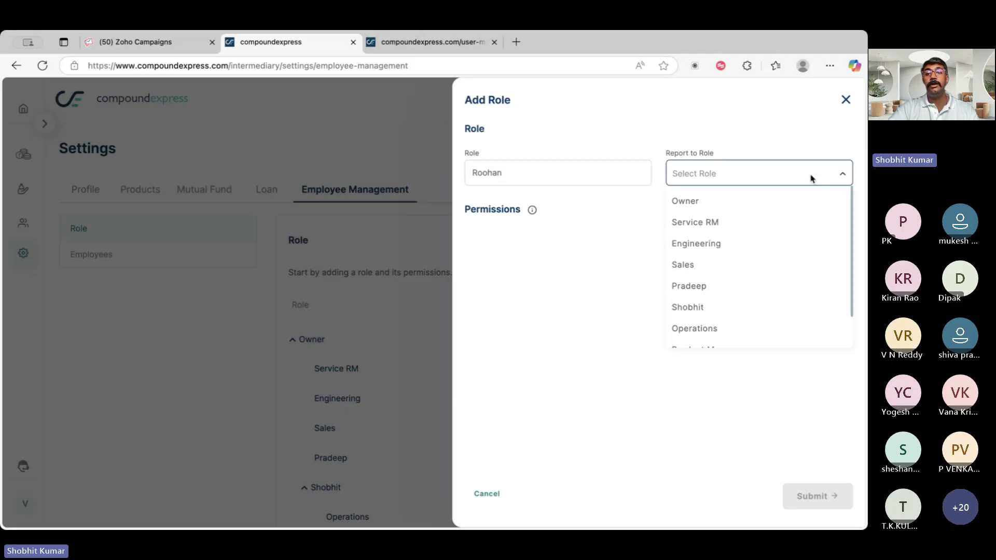
left_click(741, 202)
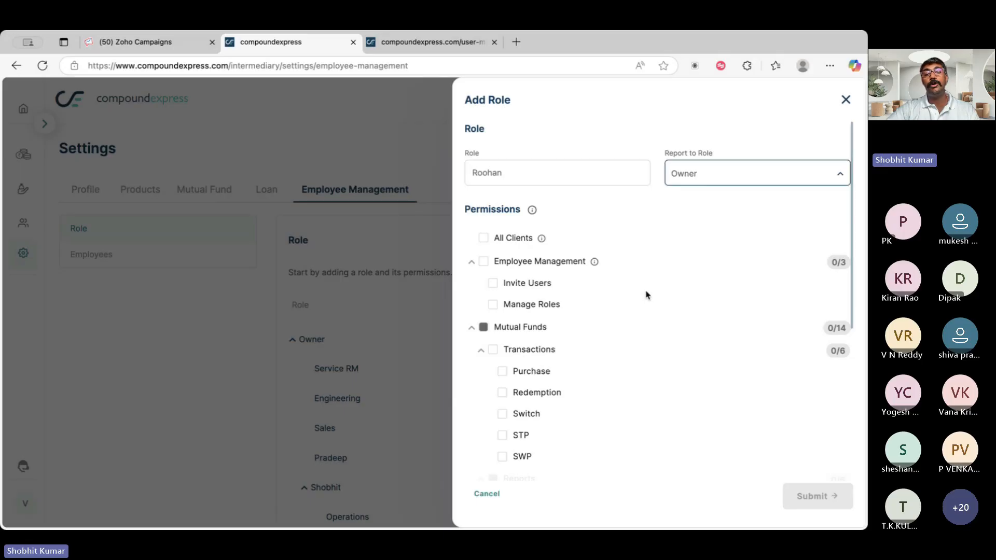
- Grant the new role the All Clients permission and all Mutual Funds permissions, keeping the Mutual Funds list expanded
scroll(648, 295, "down", 1)
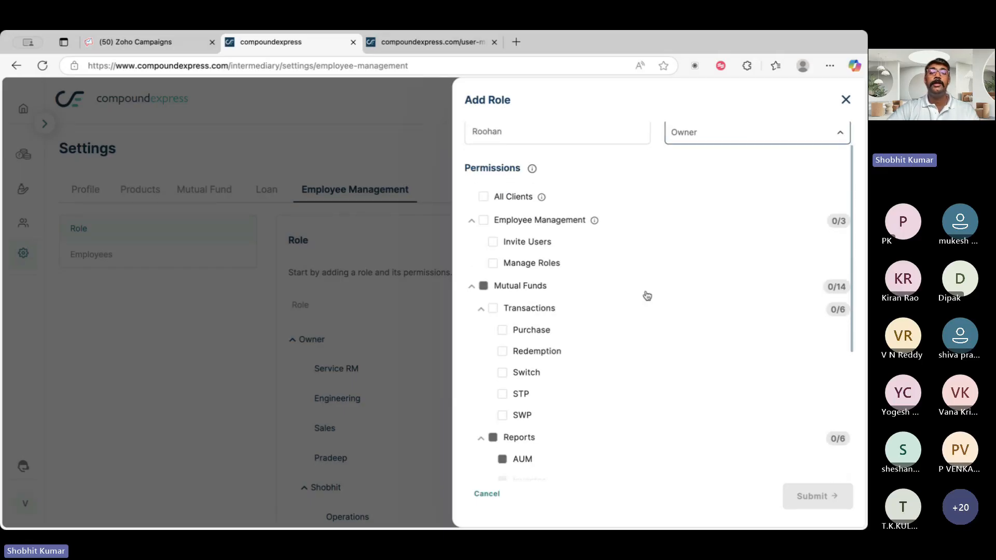
left_click(484, 197)
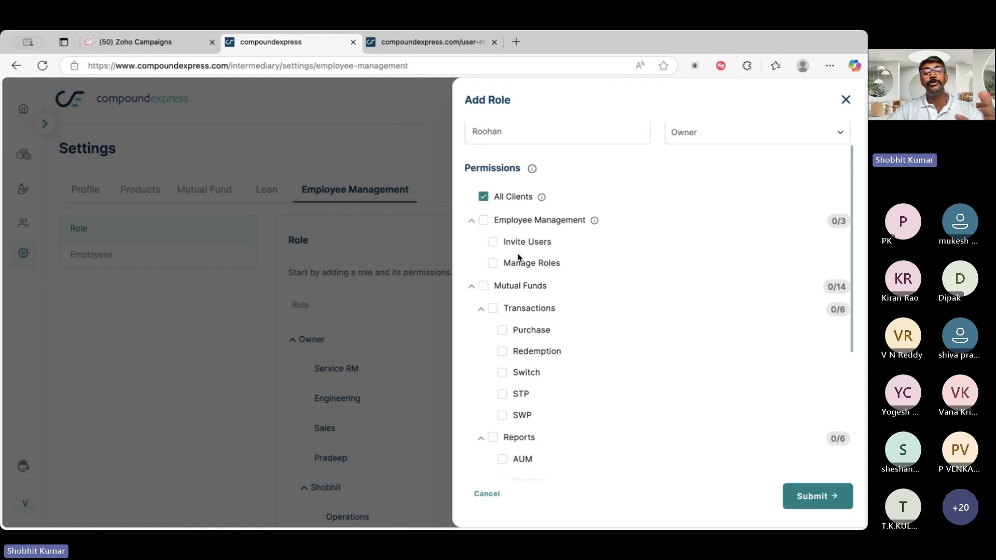
left_click(485, 288)
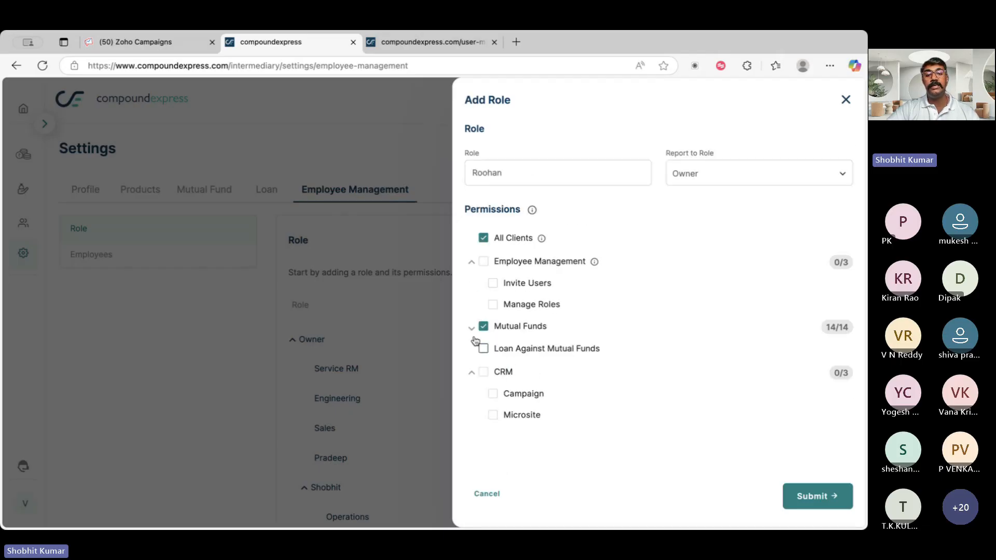
left_click(471, 329)
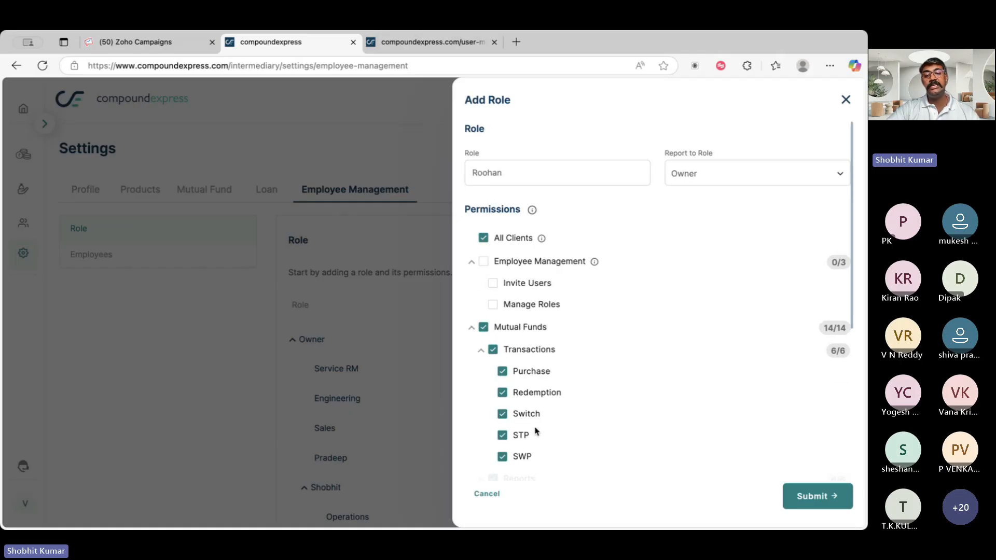
- Remove the Brokerages report permission from the new role, keeping Sales and the other Mutual Funds reports granted
scroll(534, 430, "down", 2)
scroll(536, 430, "down", 2)
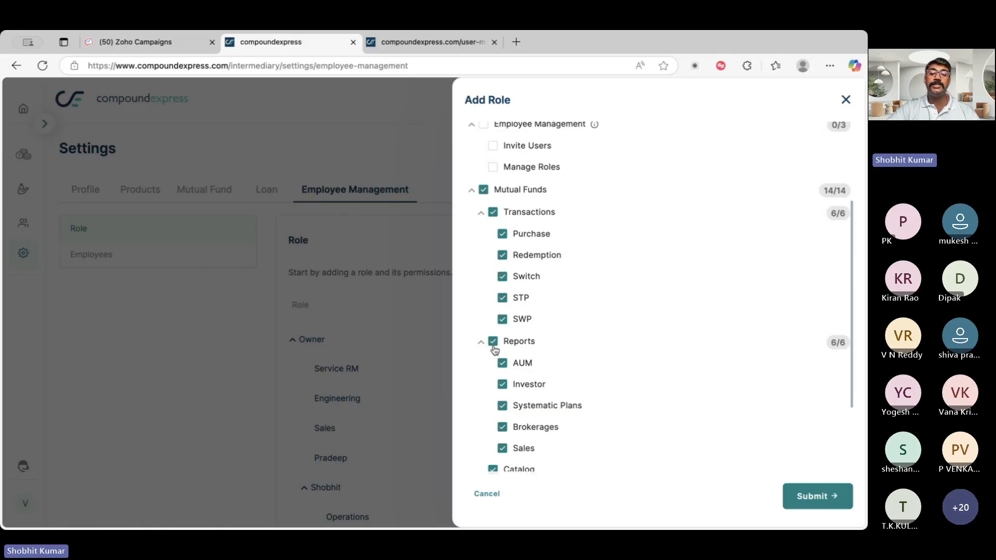
scroll(502, 399, "down", 2)
left_click(502, 372)
left_click(503, 394)
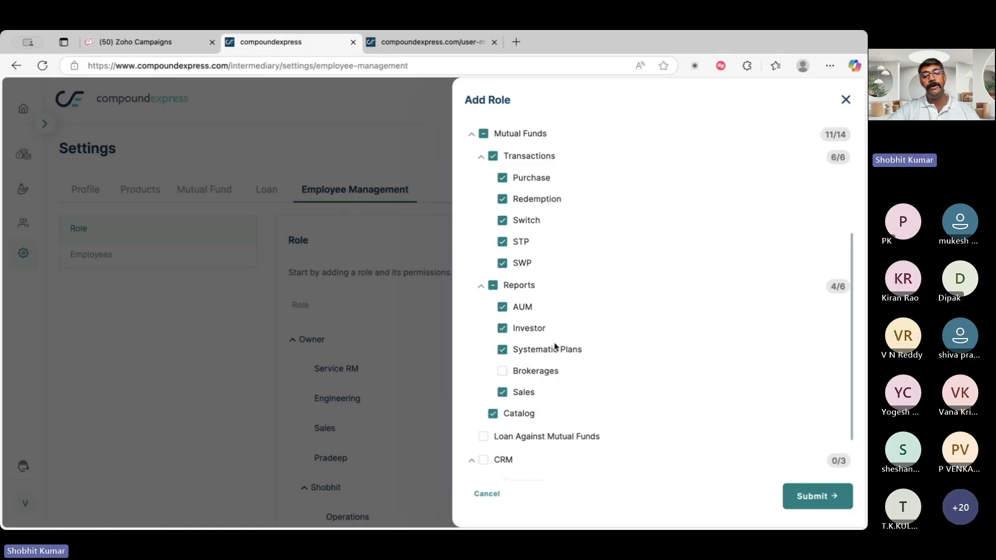
scroll(555, 347, "down", 2)
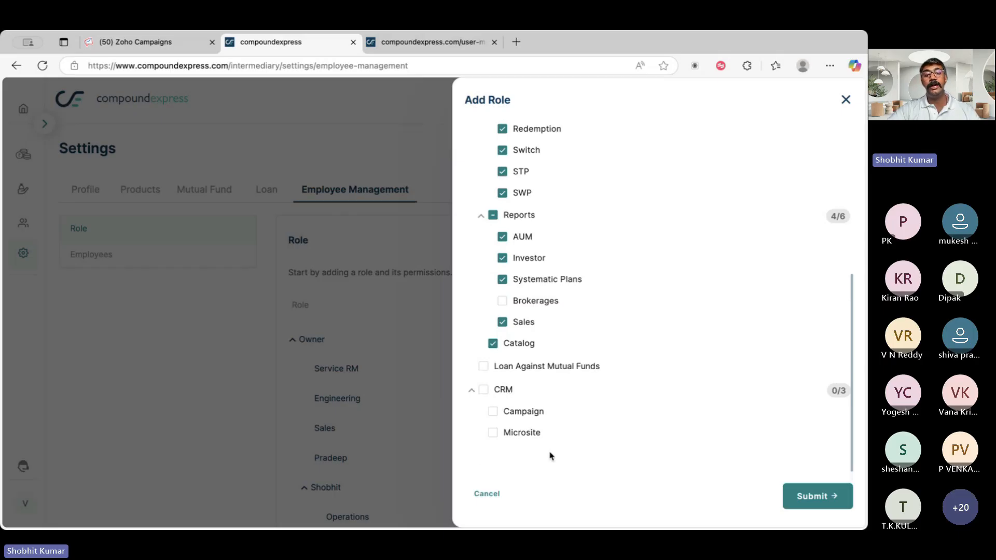
- Correct the spelling of the first name used as the role name and submit the new role
scroll(676, 332, "up", 5)
scroll(676, 332, "up", 2)
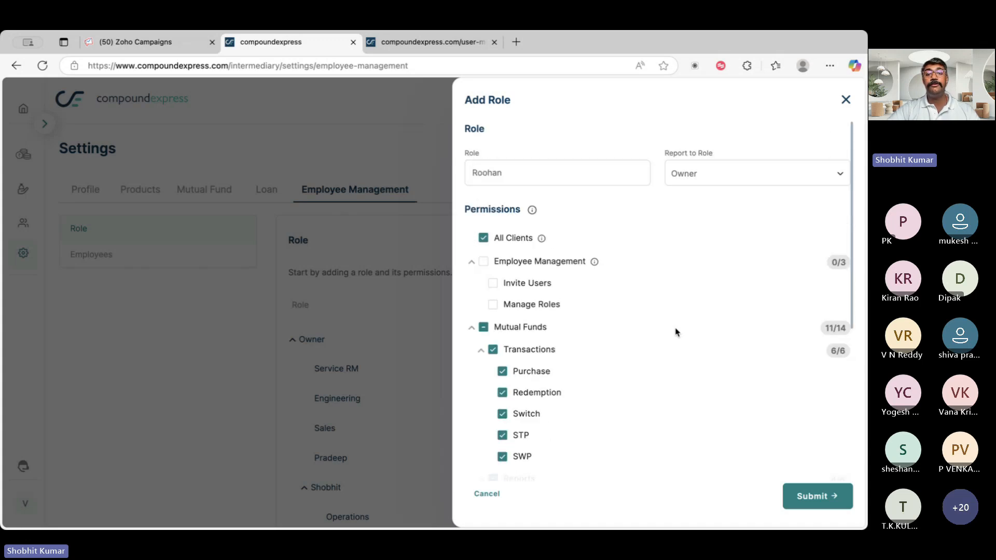
left_click(524, 173)
key("BackSpace")
key("BackSpace")
key("BackSpace")
key("BackSpace")
type("han")
left_click(820, 499)
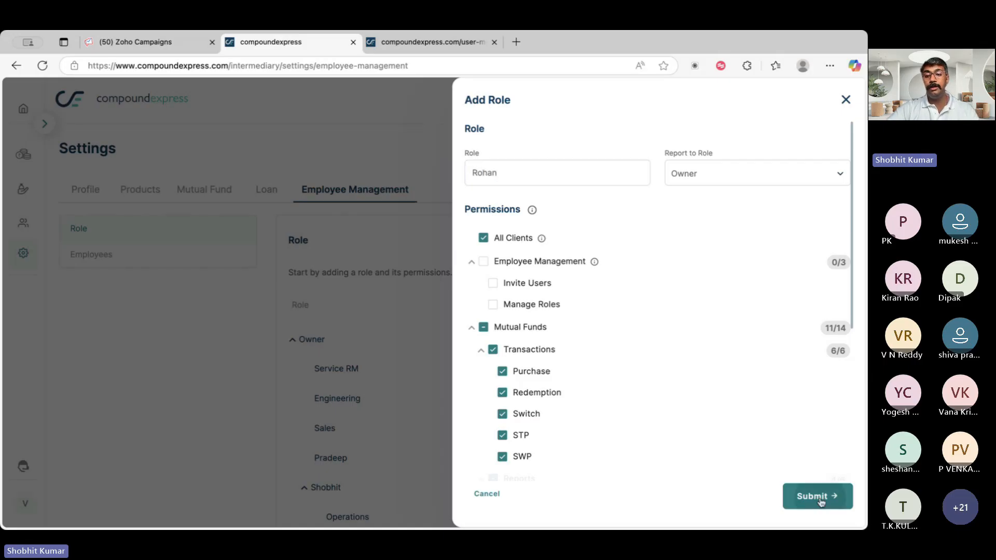
left_click(846, 100)
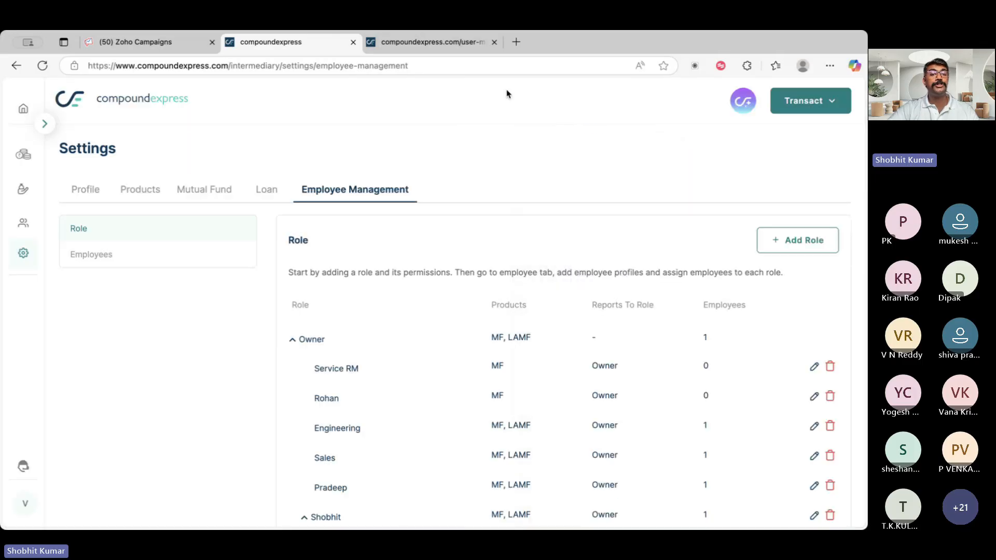
- Start adding an employee in the Employees section and enter the employee's first name, leaving the mobile number and designation empty
left_click(104, 257)
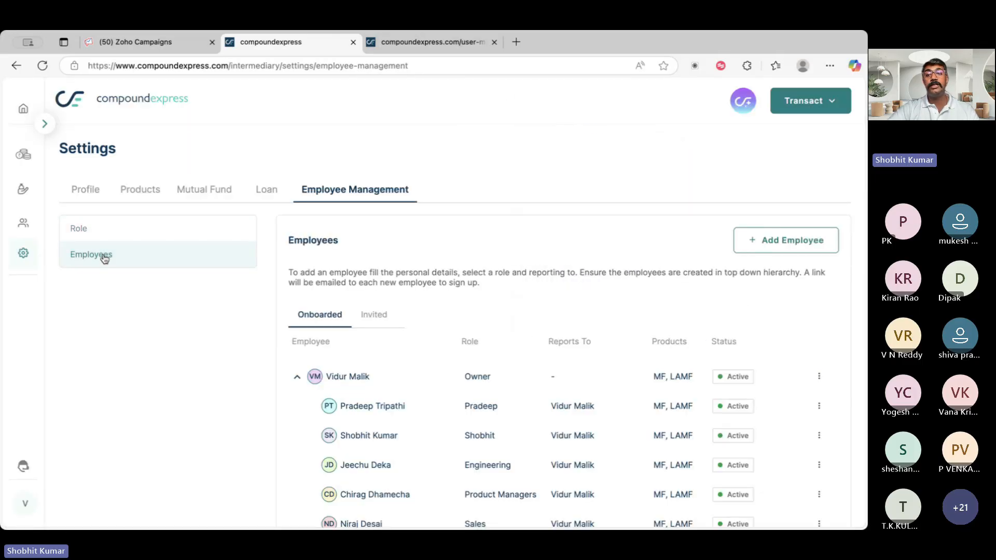
left_click(799, 242)
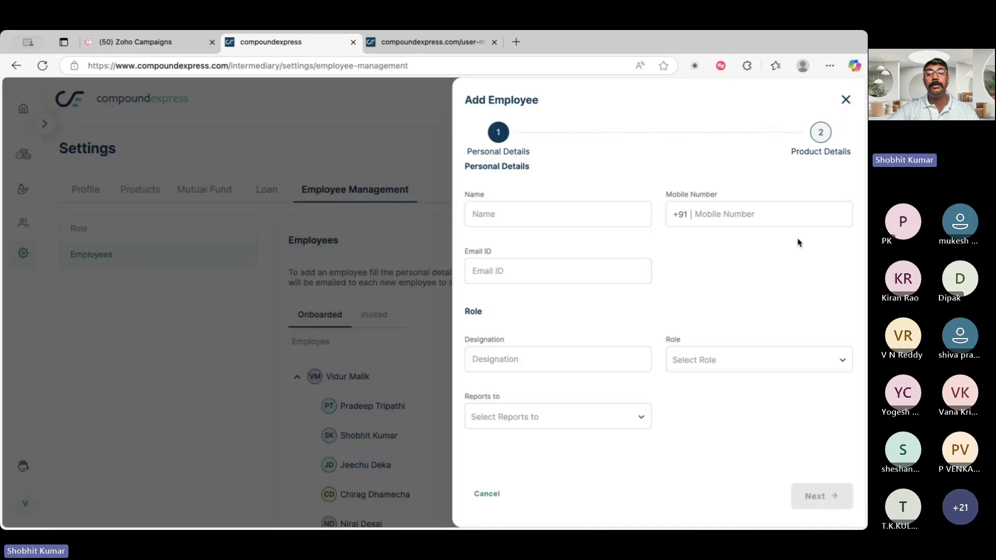
left_click(539, 217)
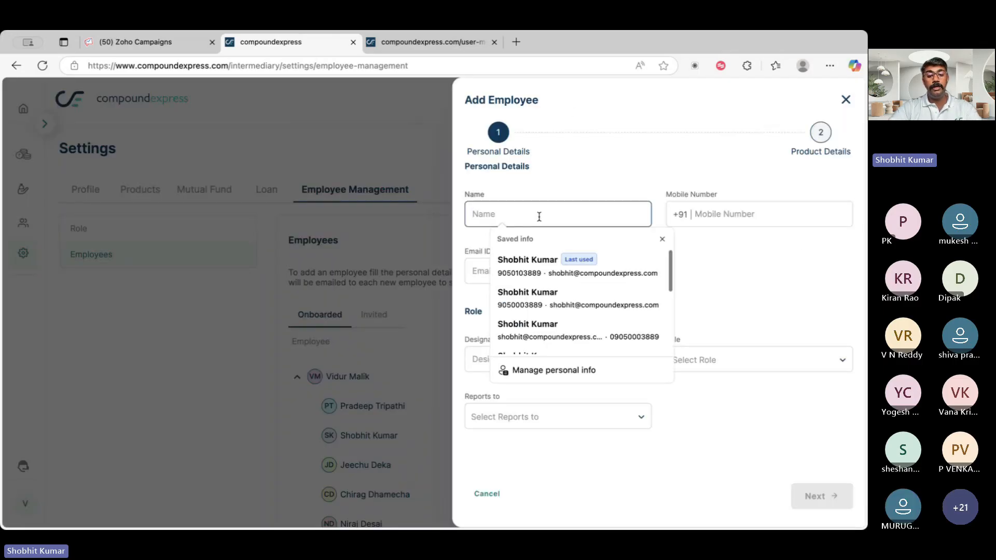
type("Rohan")
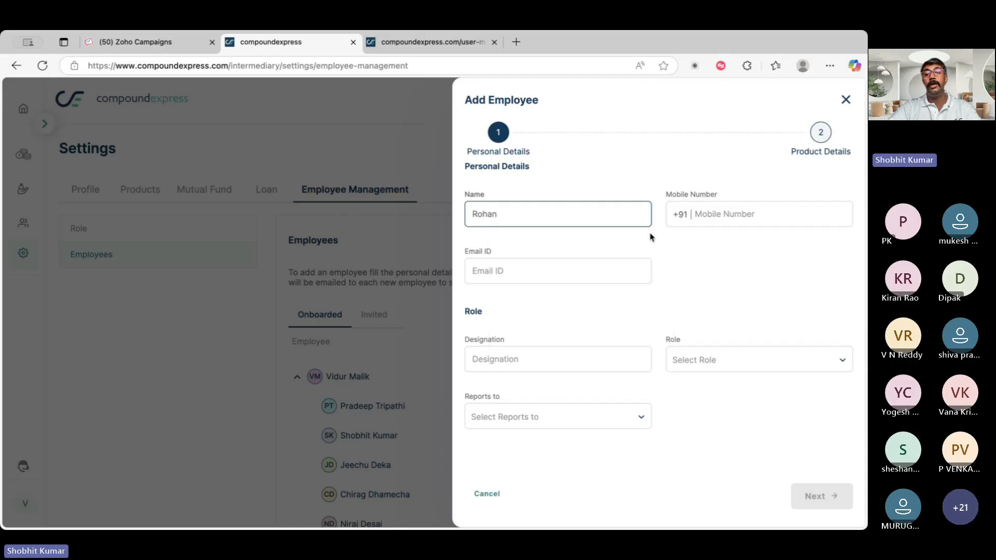
left_click(750, 213)
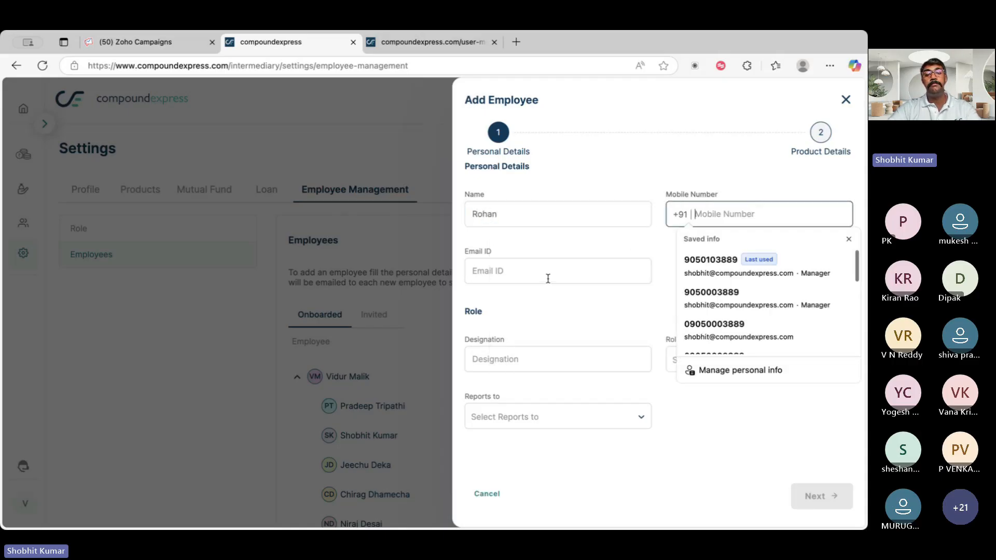
left_click(554, 361)
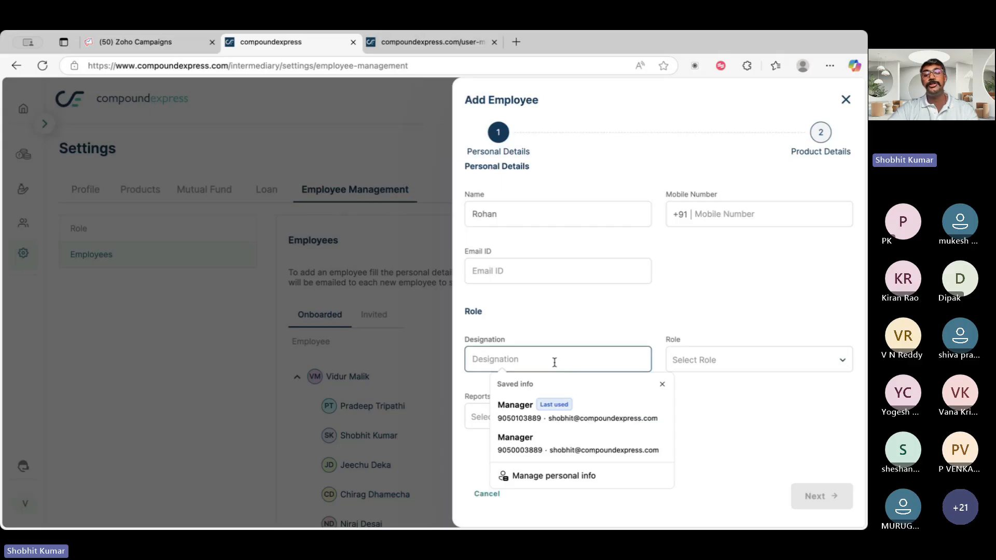
- Assign the newly created role to the employee, set Reports to to the account owner, and review the listed permissions
left_click(750, 369)
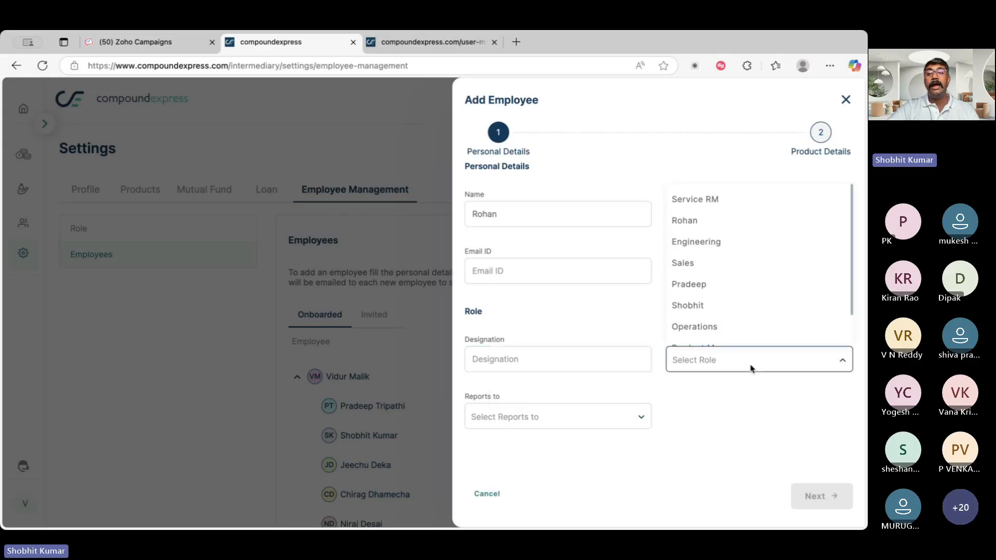
left_click(725, 225)
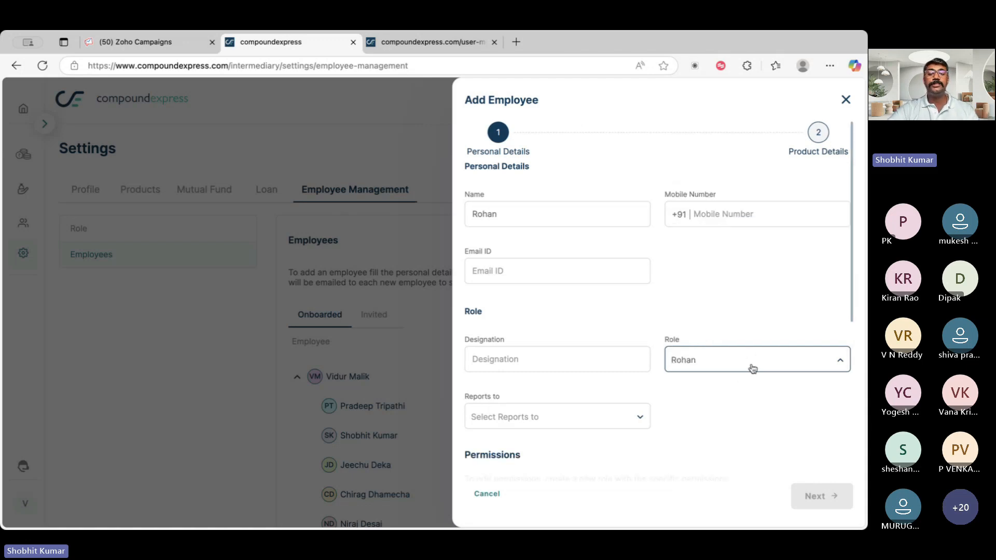
left_click(590, 423)
left_click(539, 451)
scroll(567, 448, "down", 2)
scroll(567, 447, "down", 4)
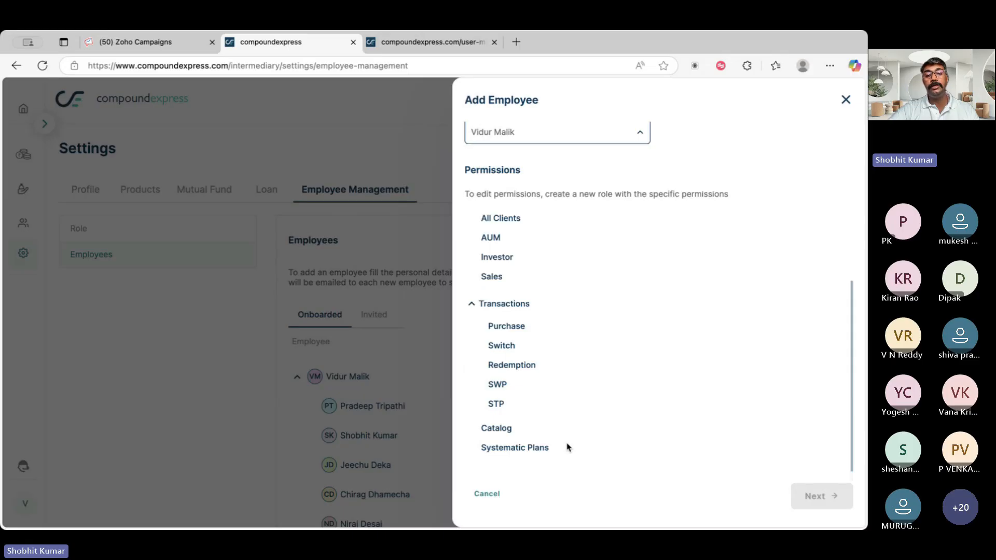
scroll(636, 323, "up", 3)
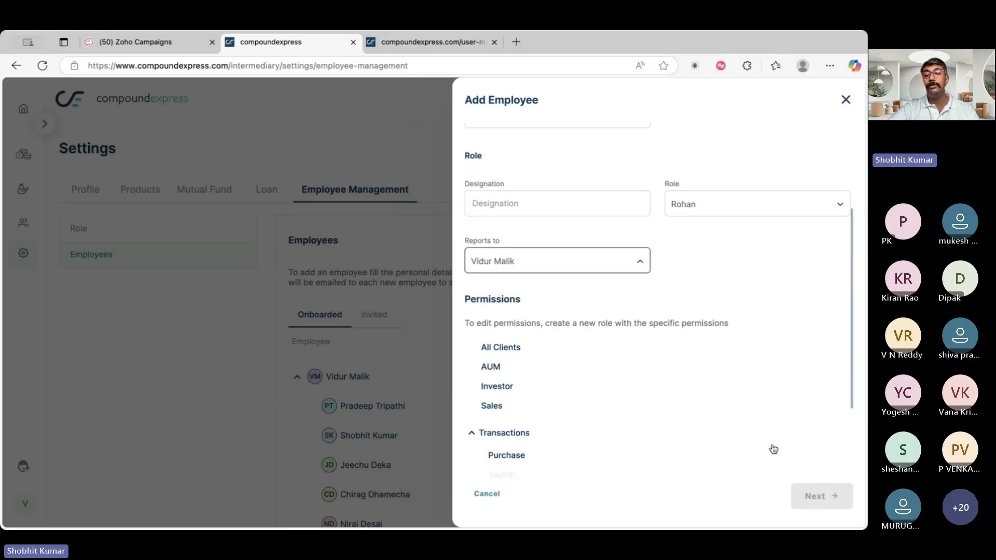
left_click_drag(851, 369, 849, 386)
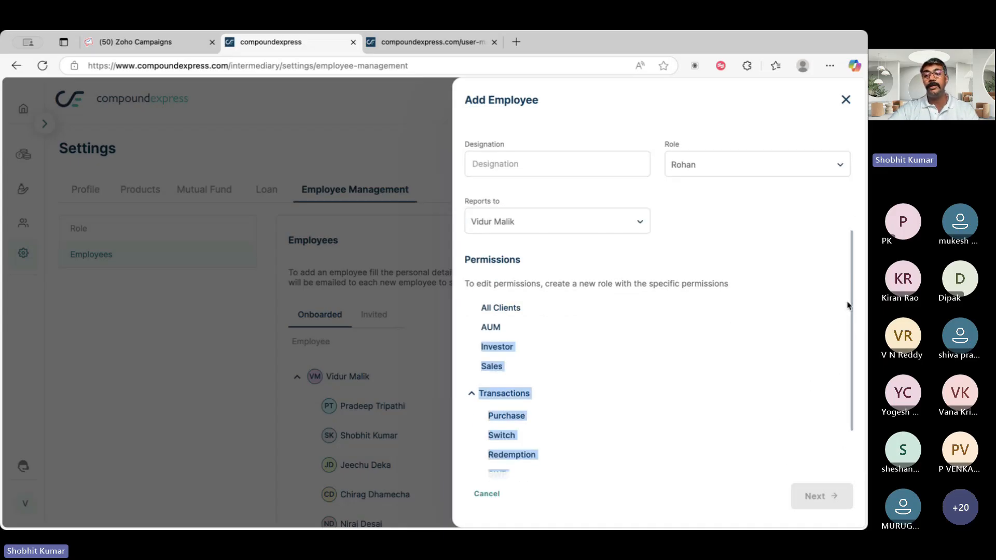
left_click_drag(851, 304, 851, 416)
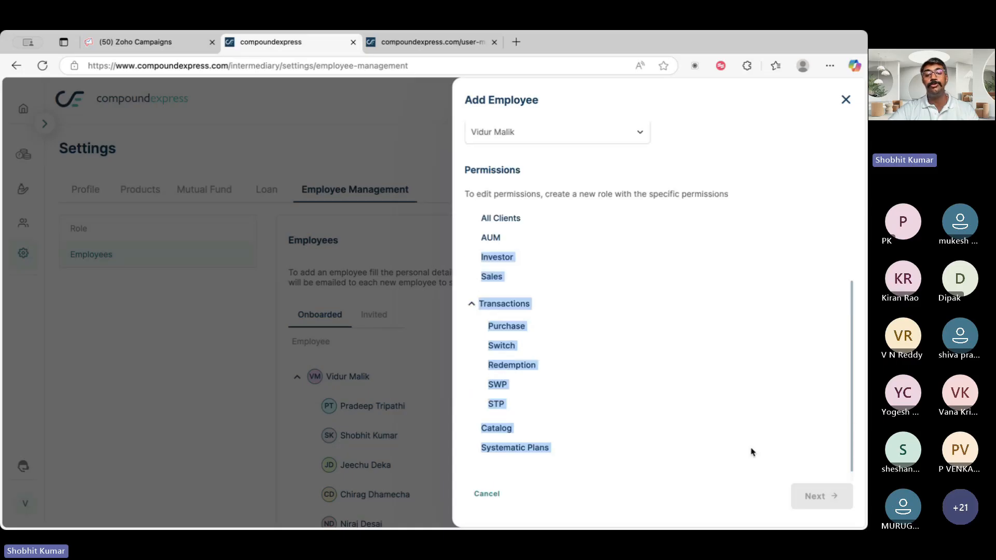